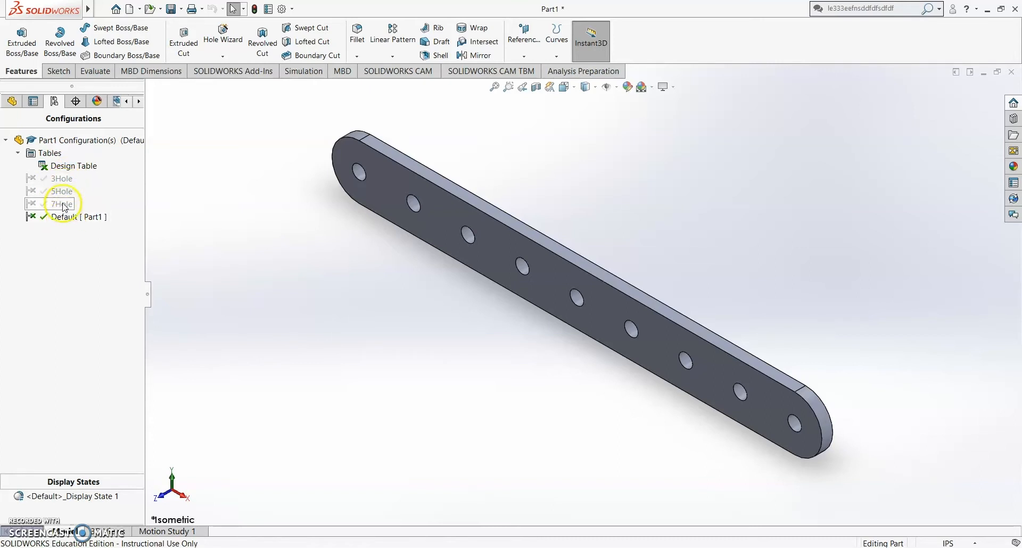
Step: Activate the 3Hole, 5Hole, 7Hole and Default configurations in turn to examine the link part in each
double_click(62, 178)
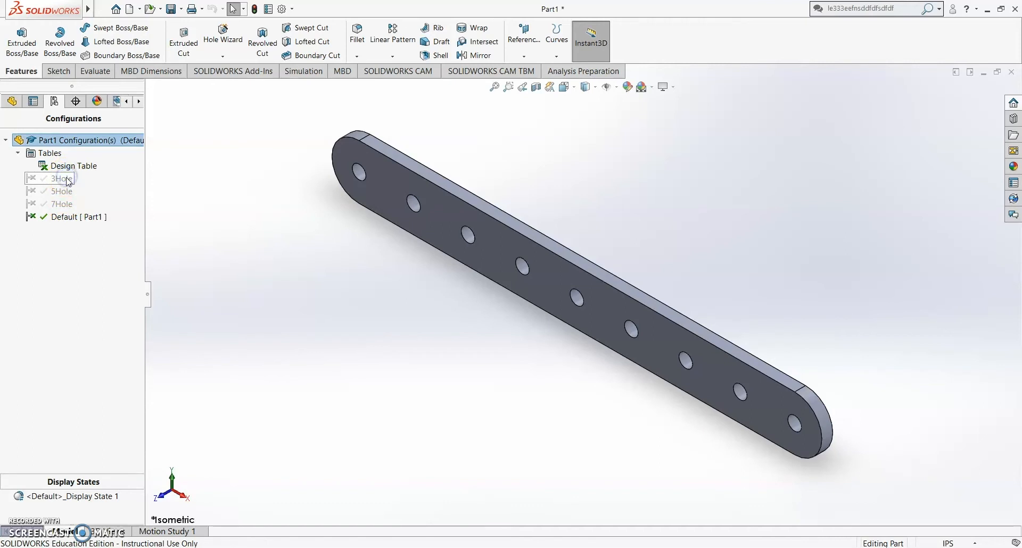
double_click(42, 180)
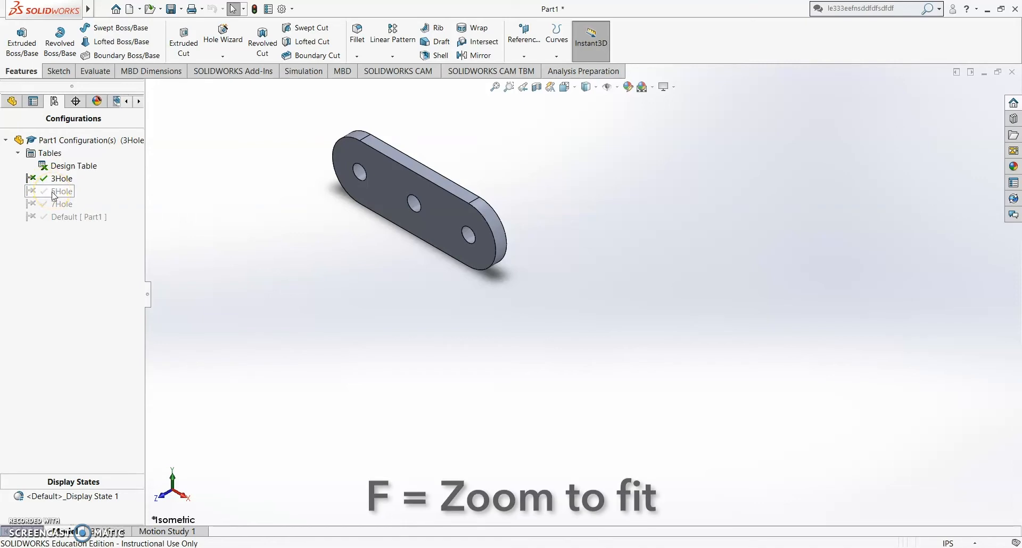
key("f")
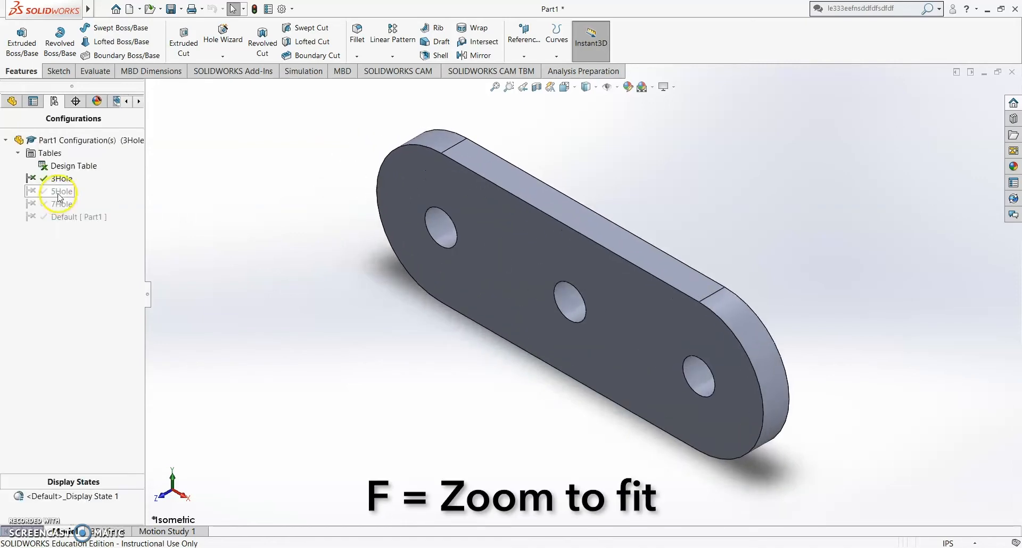
double_click(60, 193)
key("f")
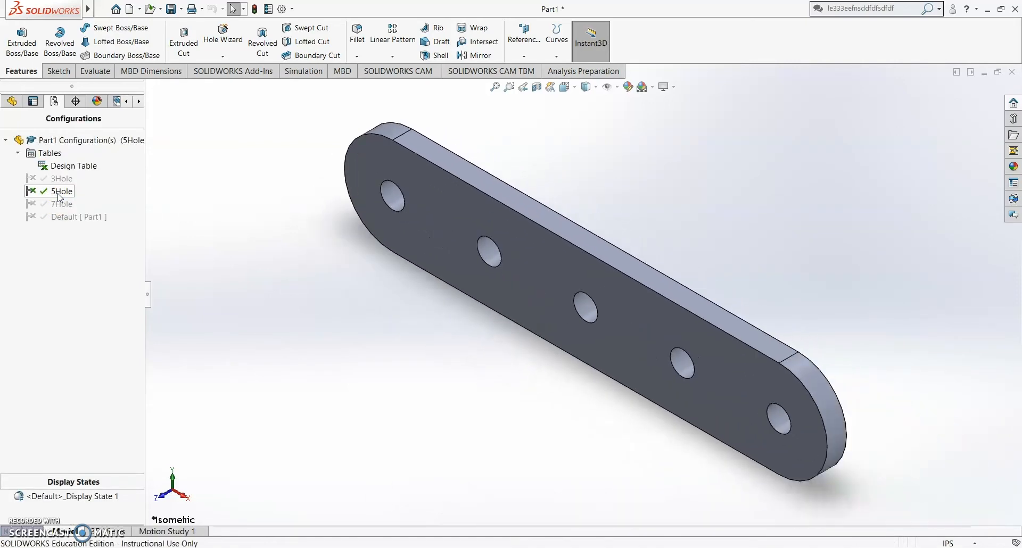
double_click(58, 204)
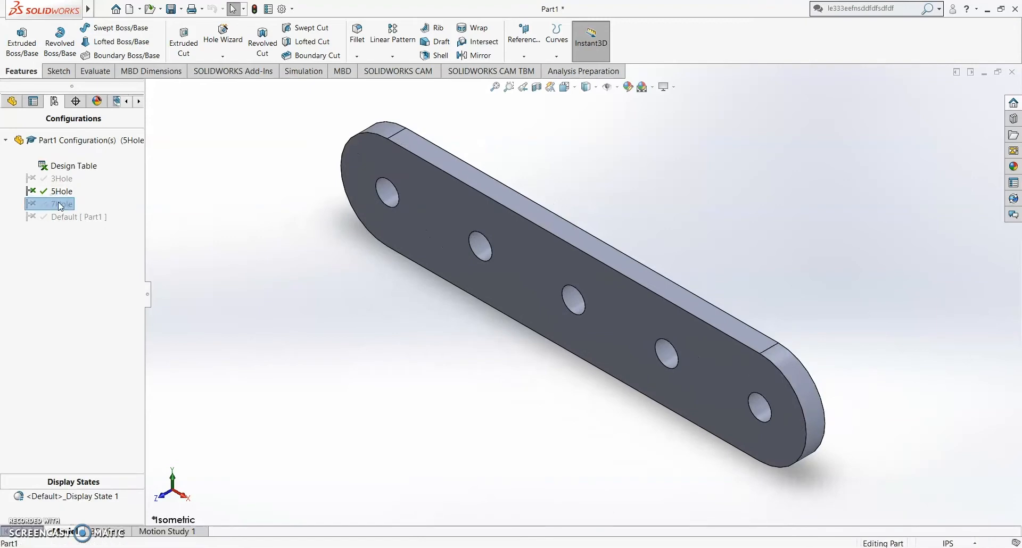
key("f")
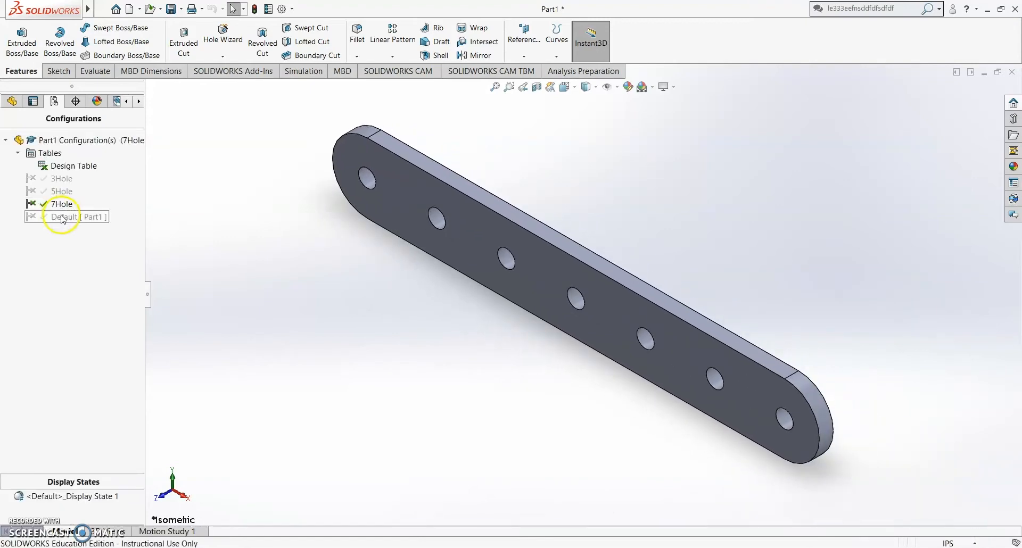
double_click(62, 217)
key("f")
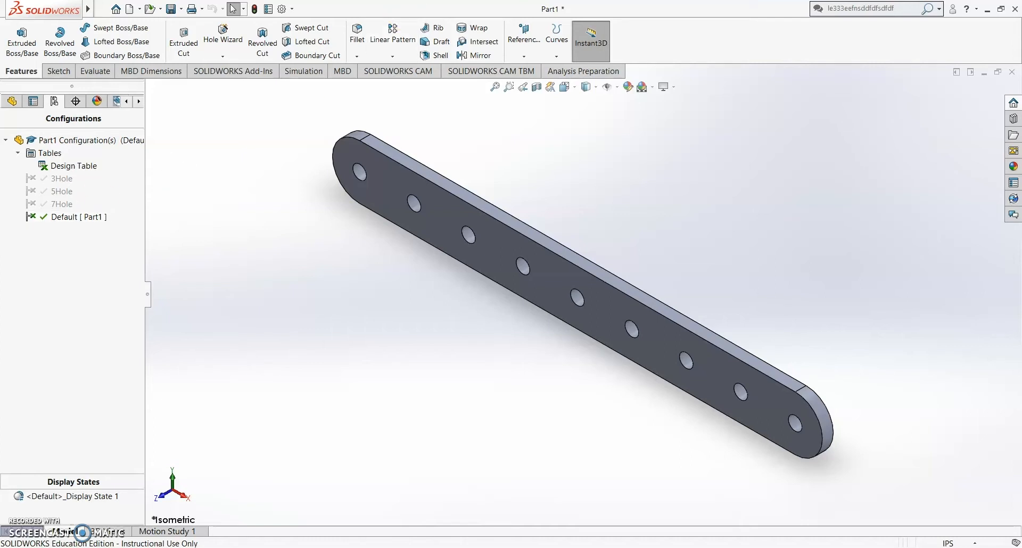
Step: Return to the part's feature tree, minimize the example part and create a new part document
left_click(16, 104)
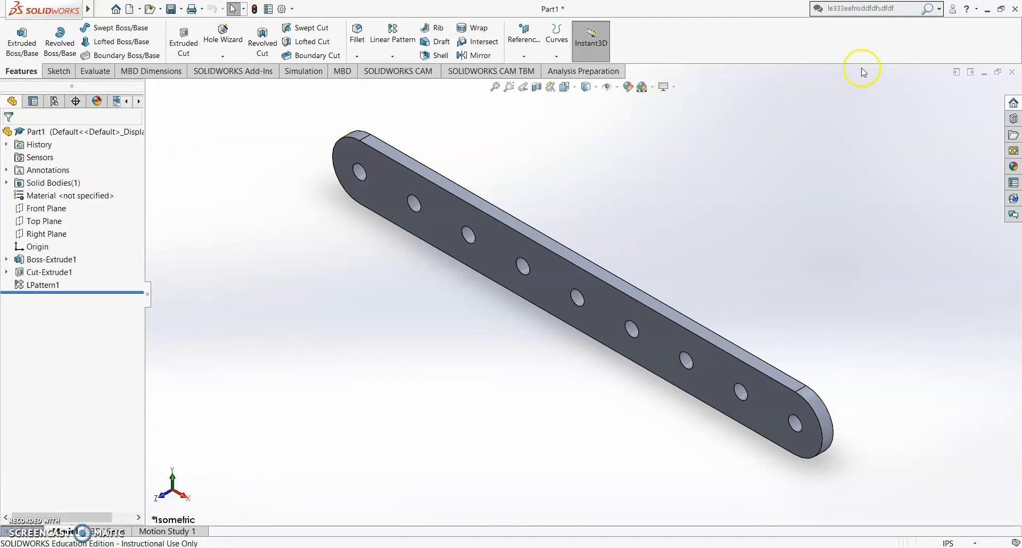
left_click(985, 73)
mouse_move(86, 9)
left_click(122, 9)
left_click(86, 132)
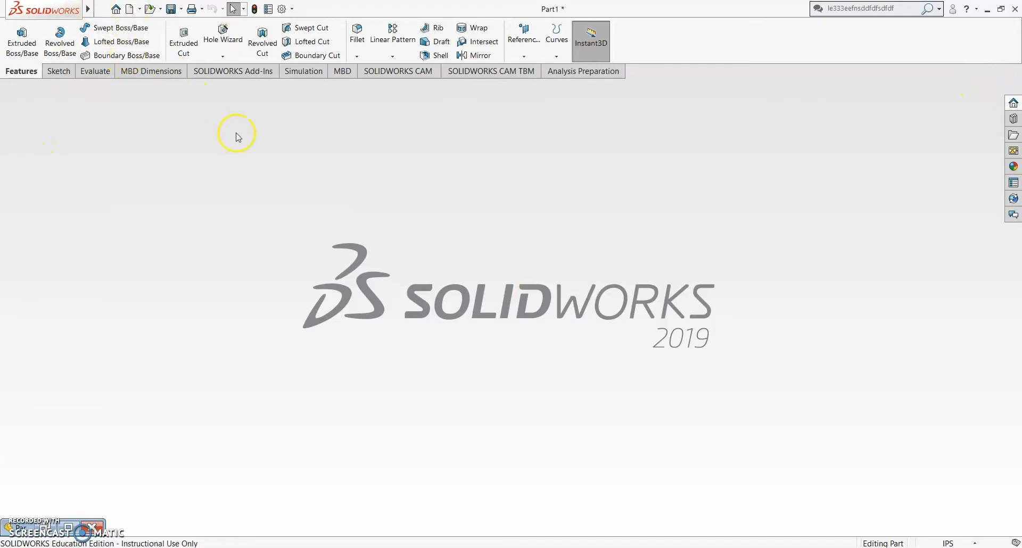
key("ctrl+n")
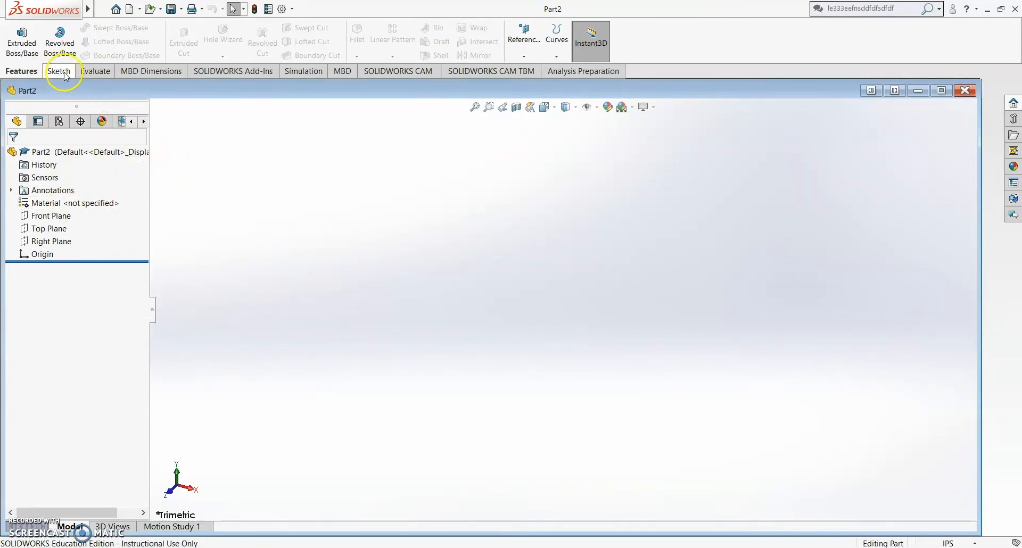
Step: Sketch a horizontal straight slot on the Front Plane starting at the origin, about 4.82 in between centres and 2.06 in wide
left_click(57, 218)
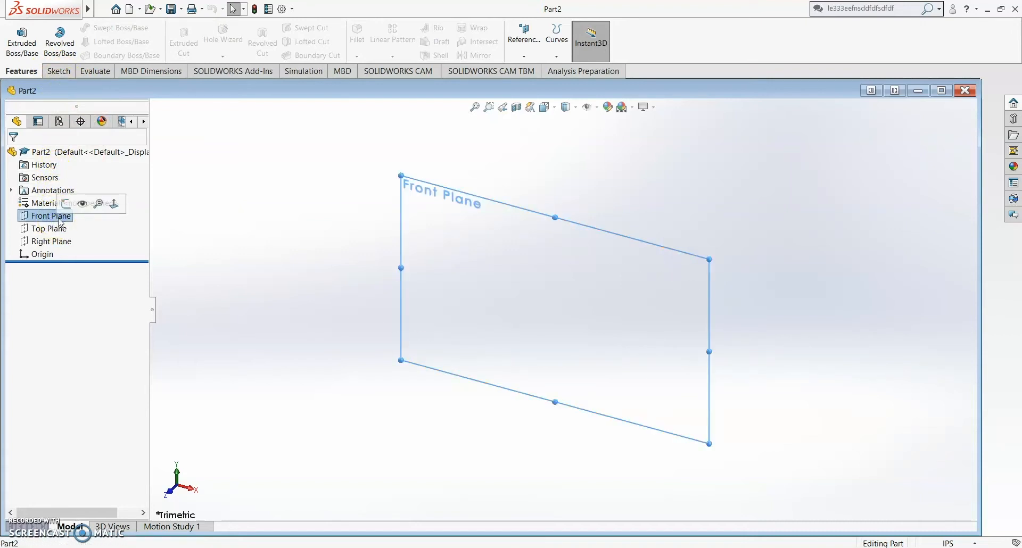
left_click(67, 204)
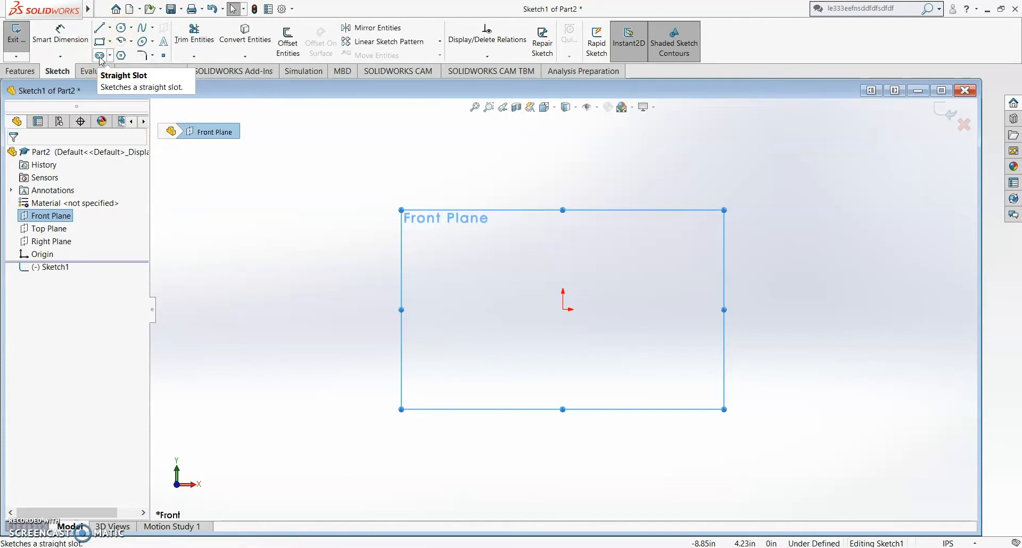
left_click(101, 56)
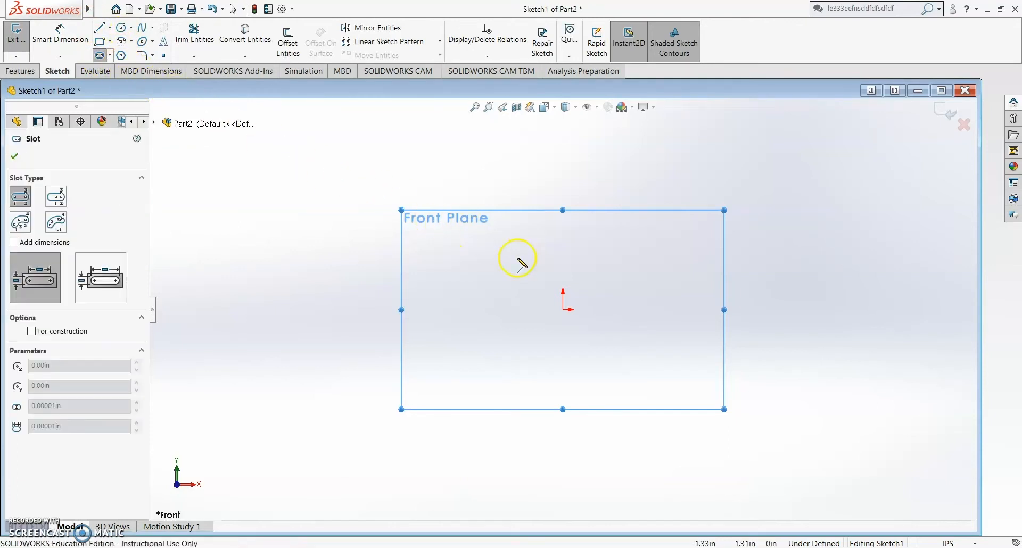
left_click_drag(564, 309, 785, 309)
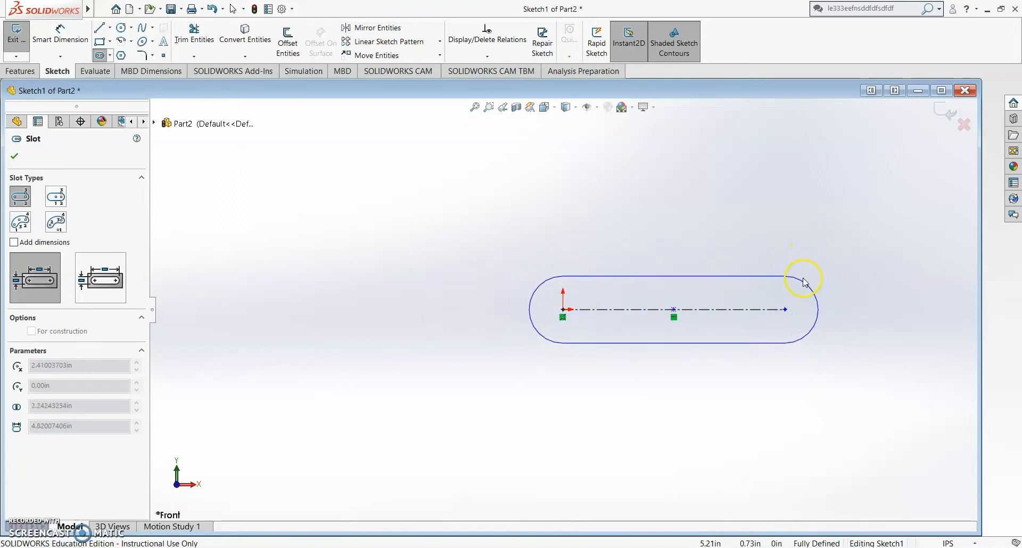
left_click(811, 265)
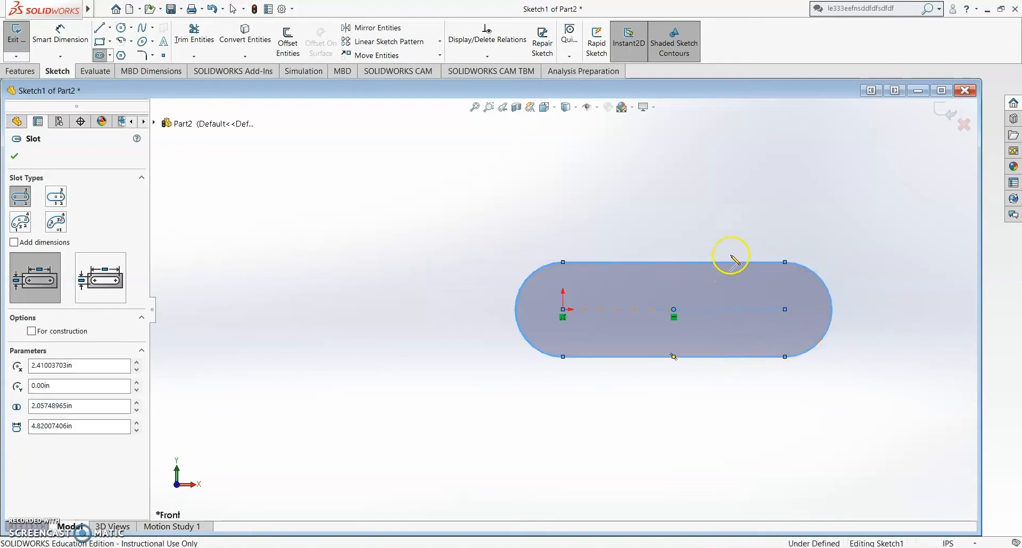
key("Escape")
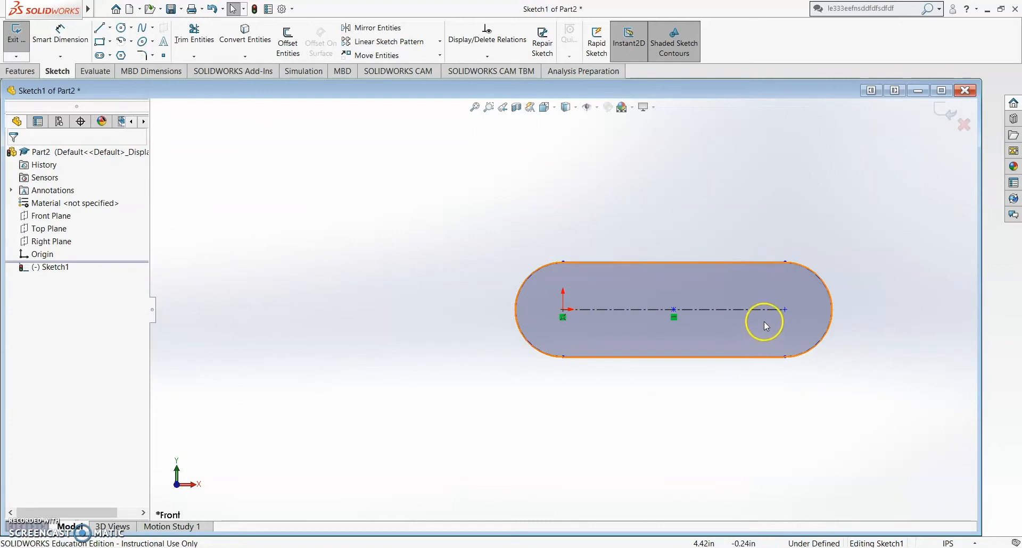
scroll(777, 318, "down", 2)
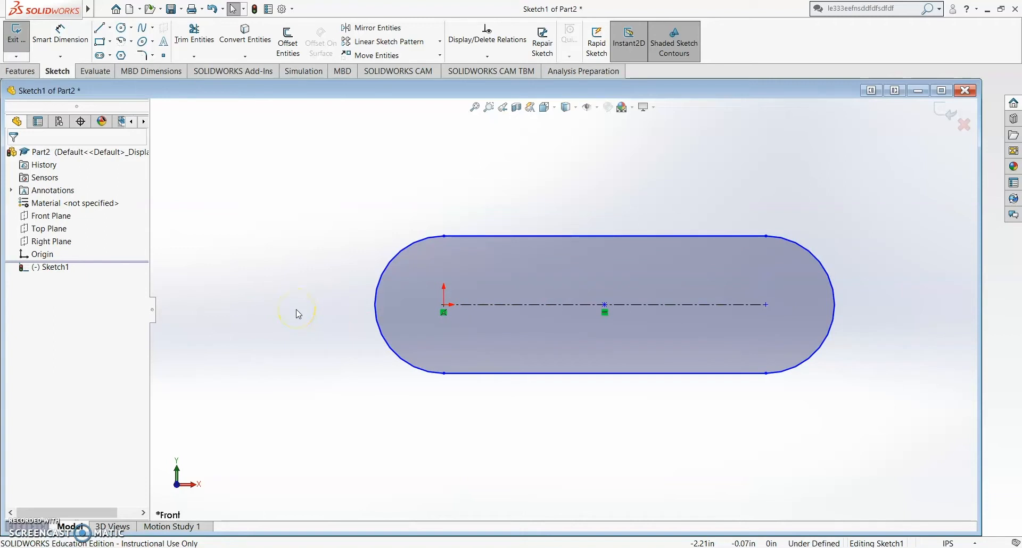
right_click_drag(296, 299, 290, 244)
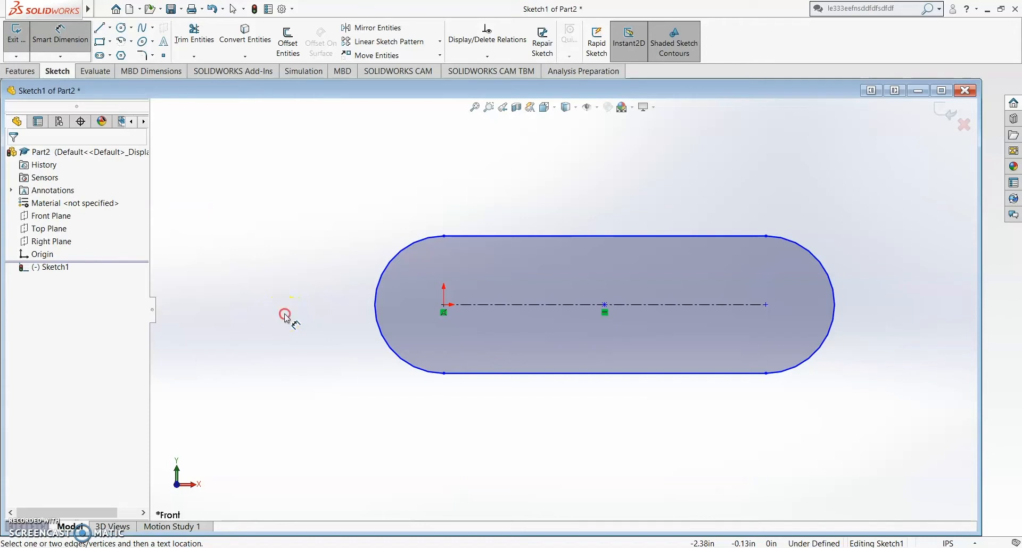
right_click_drag(283, 317, 285, 229)
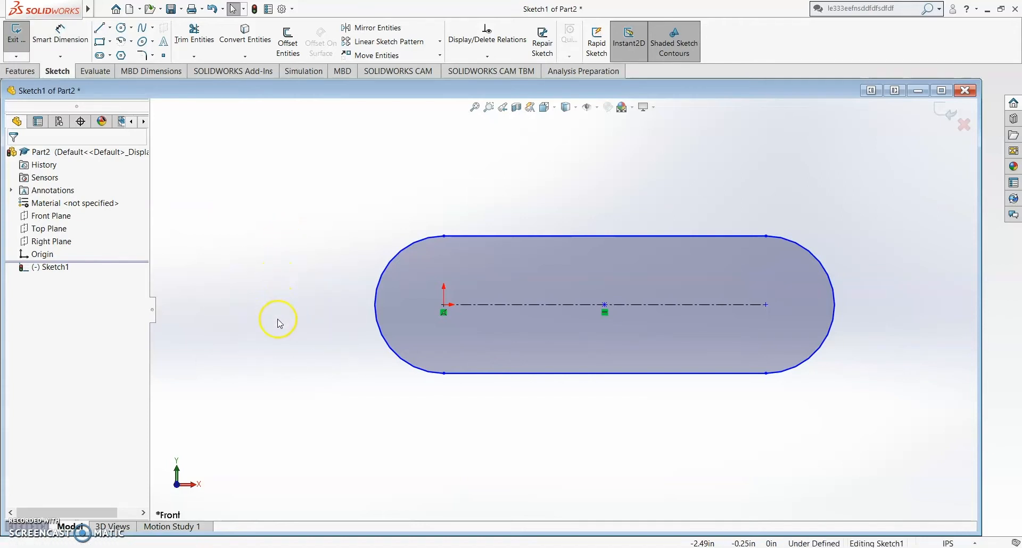
mouse_move(282, 318)
right_mouse_down()
mouse_move(283, 308)
mouse_move(255, 325)
mouse_move(286, 351)
mouse_move(290, 313)
mouse_move(246, 326)
mouse_move(282, 350)
right_mouse_up()
right_click_drag(296, 342, 305, 314)
right_click(306, 312)
left_click(267, 266)
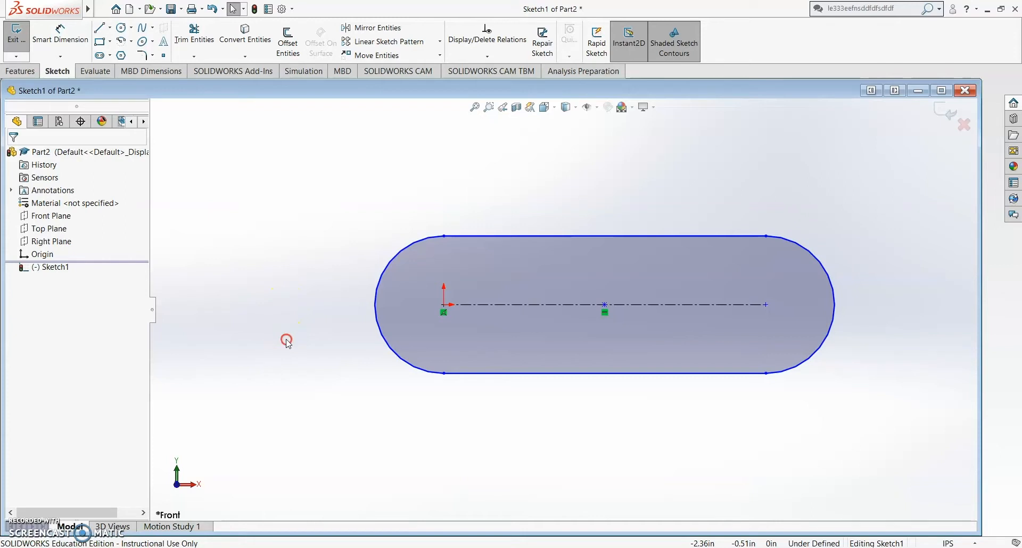
Step: Dimension the slot's centre-to-centre length and set it to 4 in
right_click_drag(287, 341, 285, 256)
left_click(263, 197)
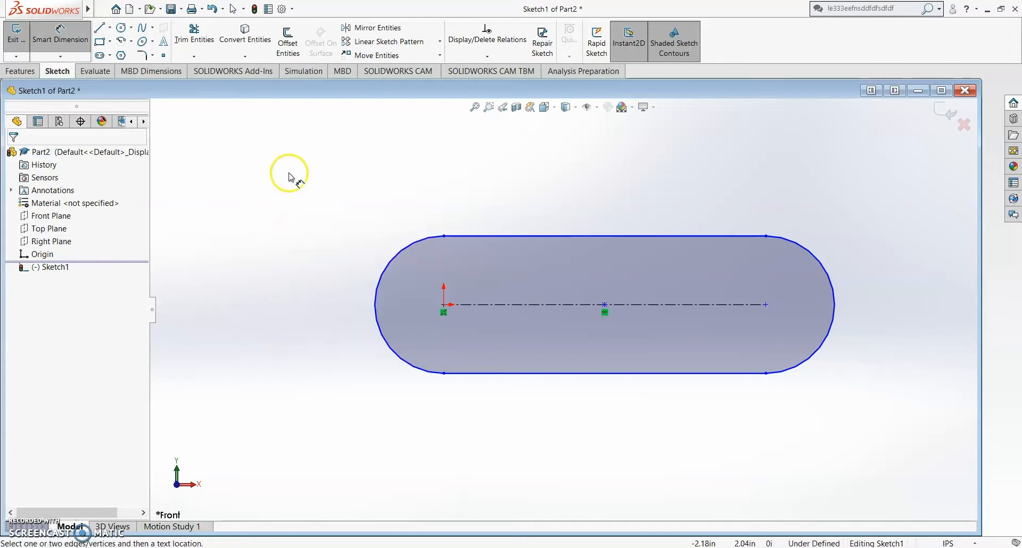
left_click(508, 307)
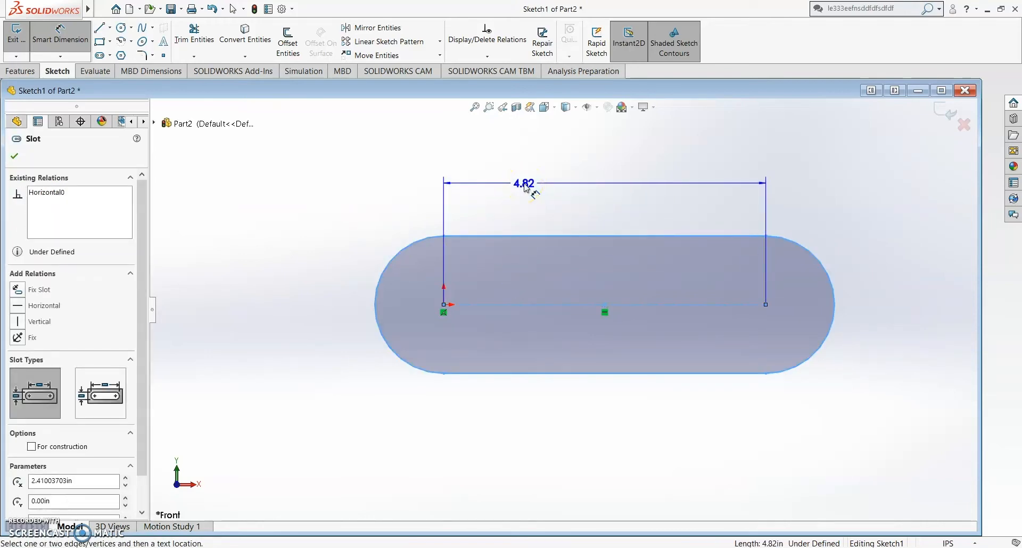
left_click(524, 187)
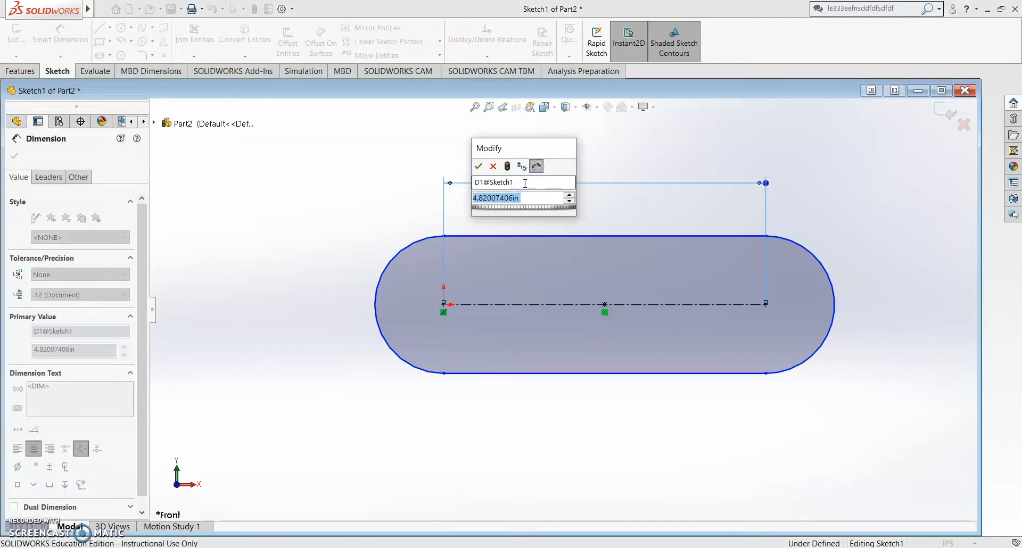
type("4in")
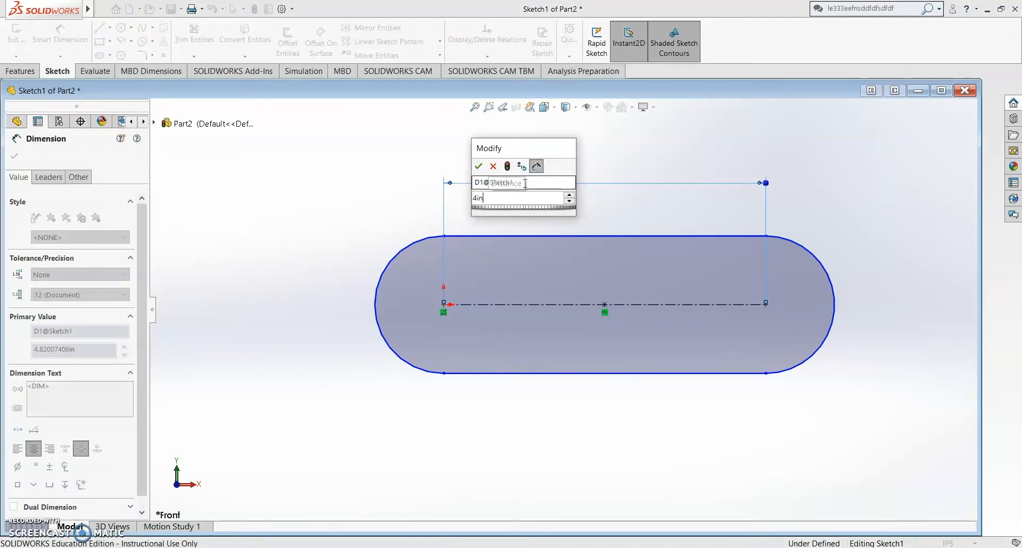
key("Return")
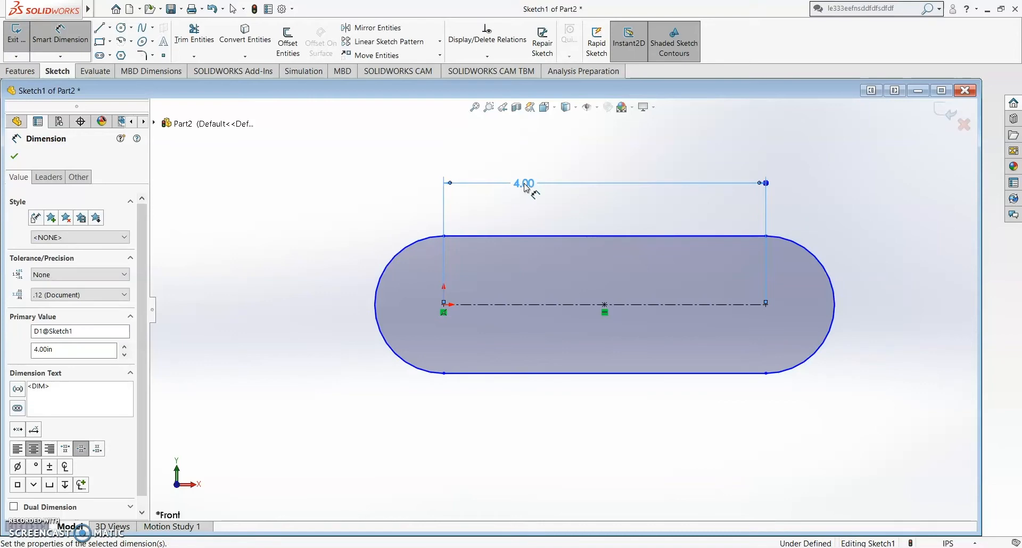
Step: Dimension the radius of the slot's end arc at the origin and set it to 1/4 in
left_click(406, 252)
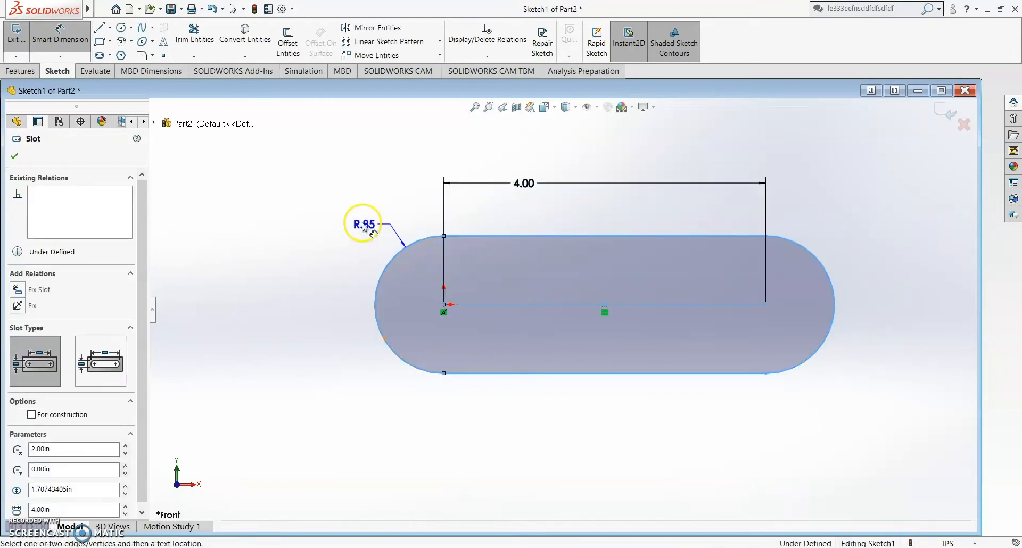
left_click(326, 197)
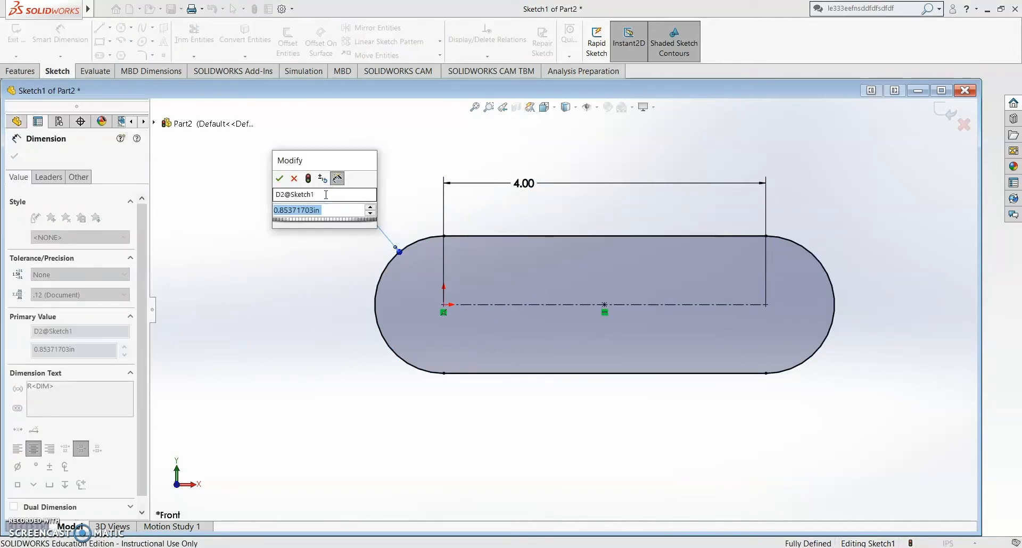
type("1/4in")
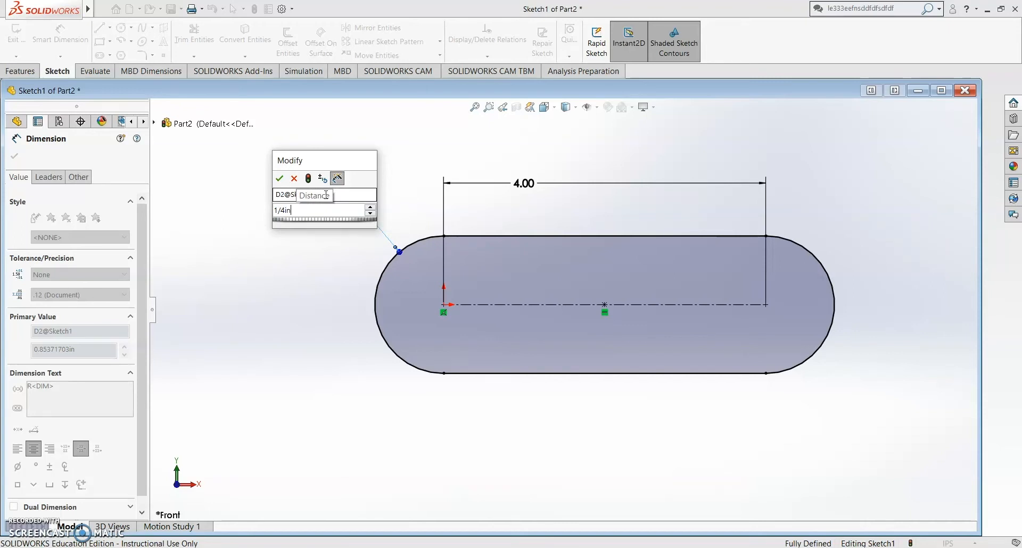
key("Return")
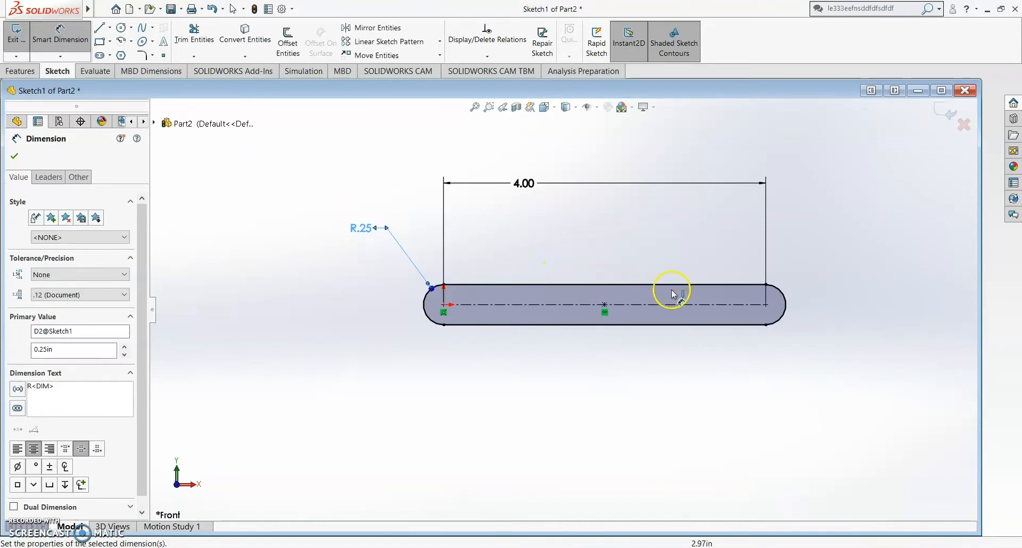
left_click(511, 255)
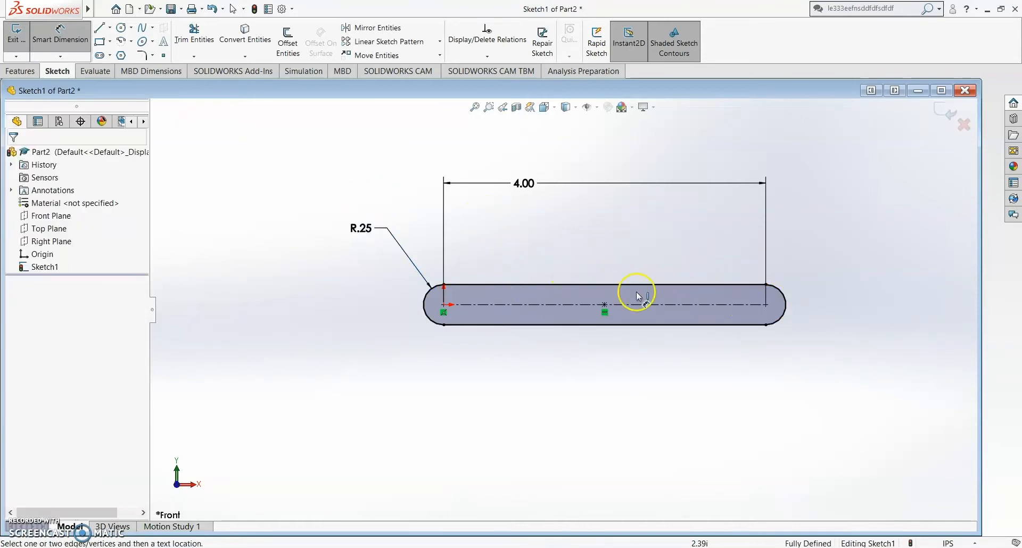
Step: Extrude the slot profile as a blind boss 0.10 in deep
left_click(19, 73)
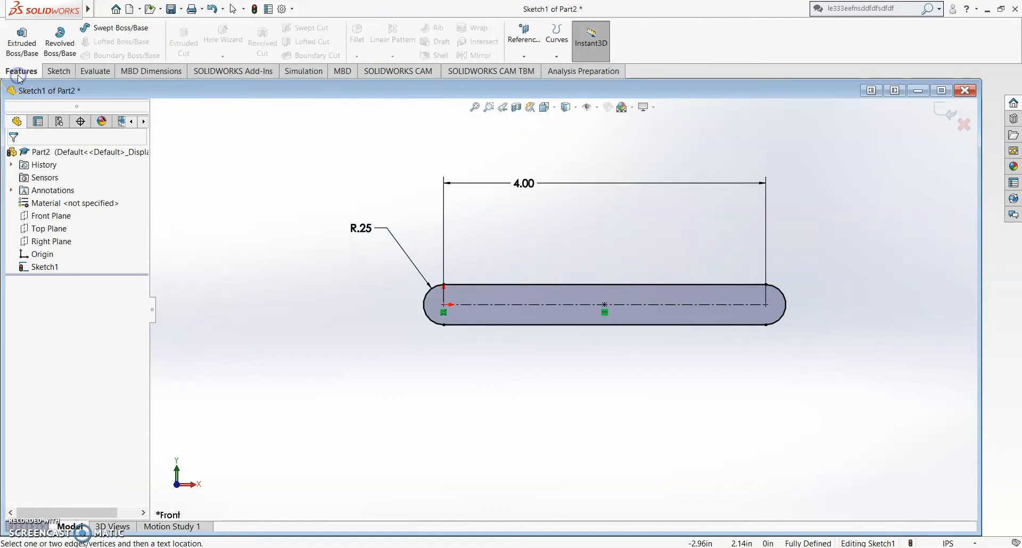
left_click(24, 49)
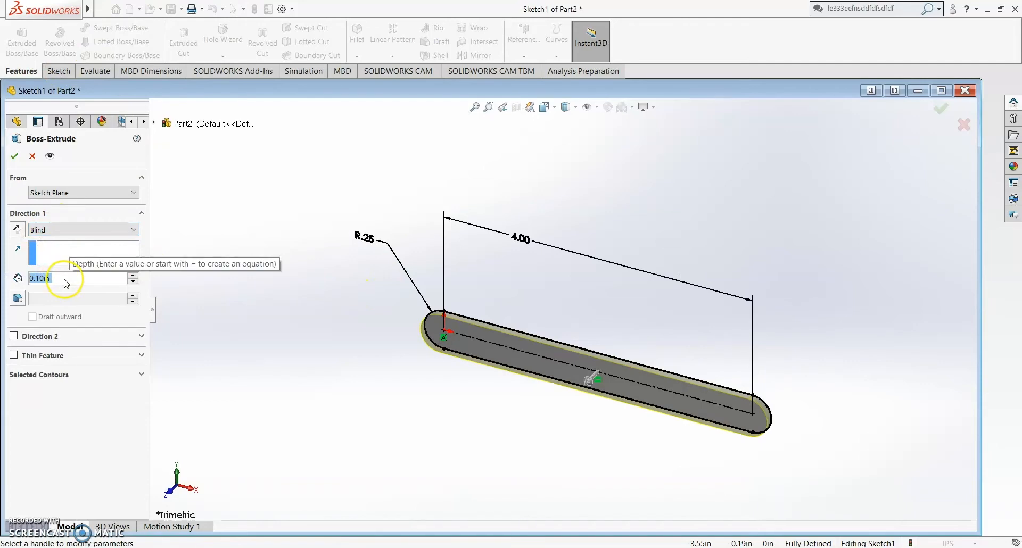
left_click(14, 156)
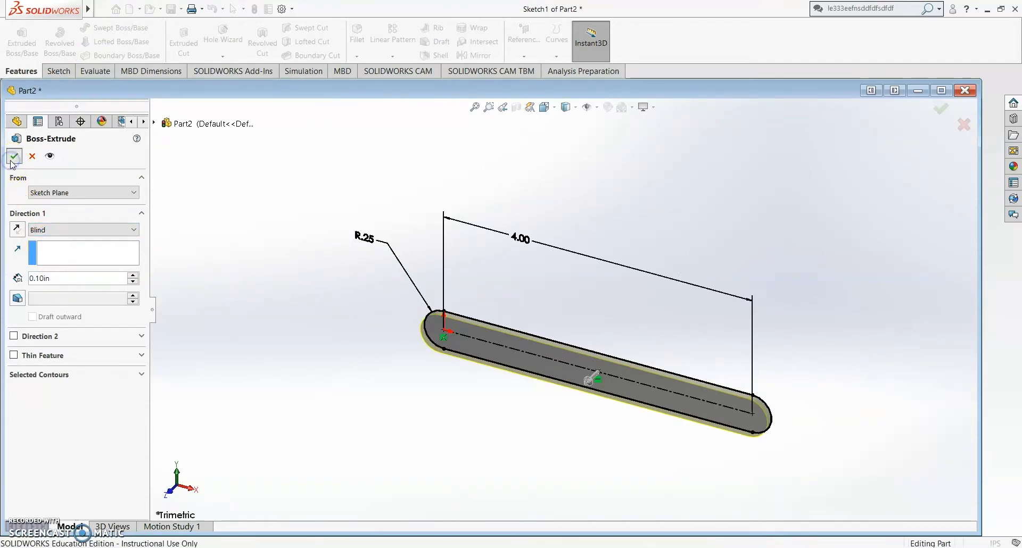
Step: Sketch a circle about 0.13 in in radius centred on the origin on the bar's front face
left_click(597, 372)
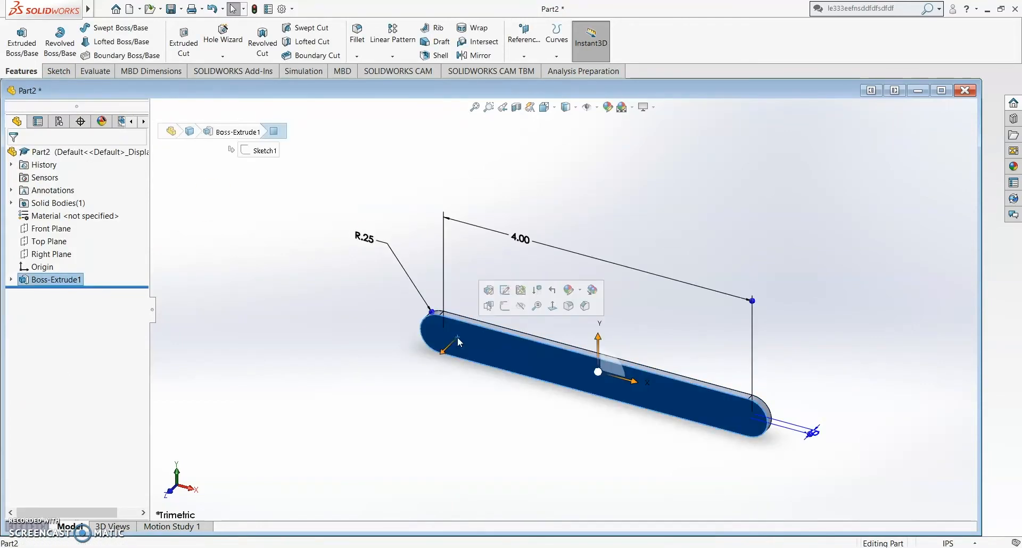
left_click(58, 72)
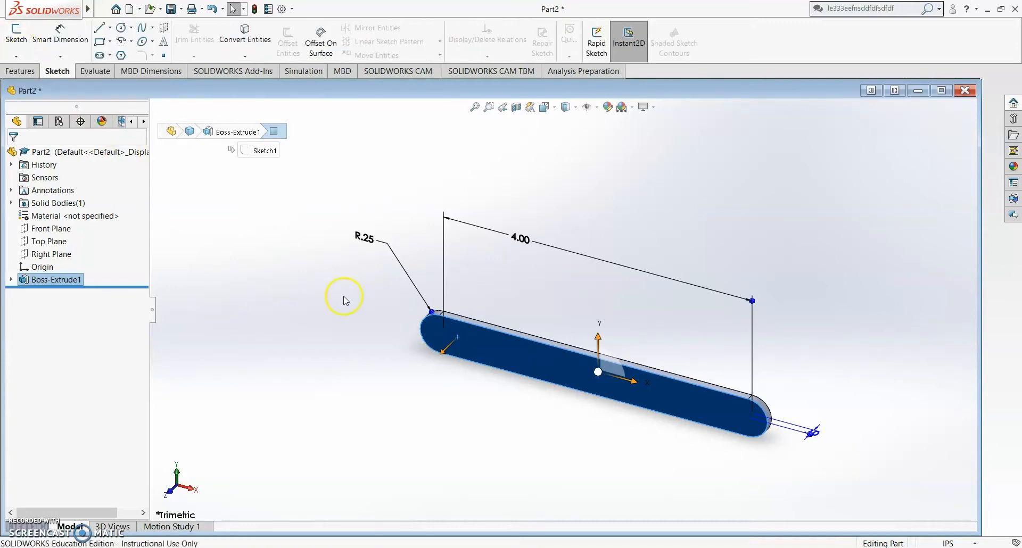
left_click(16, 33)
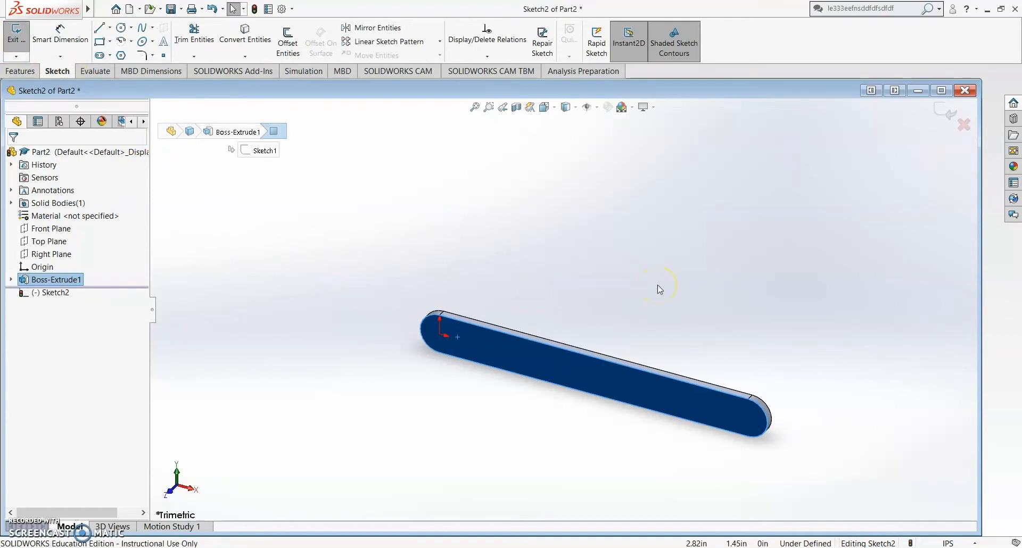
key("ctrl+8")
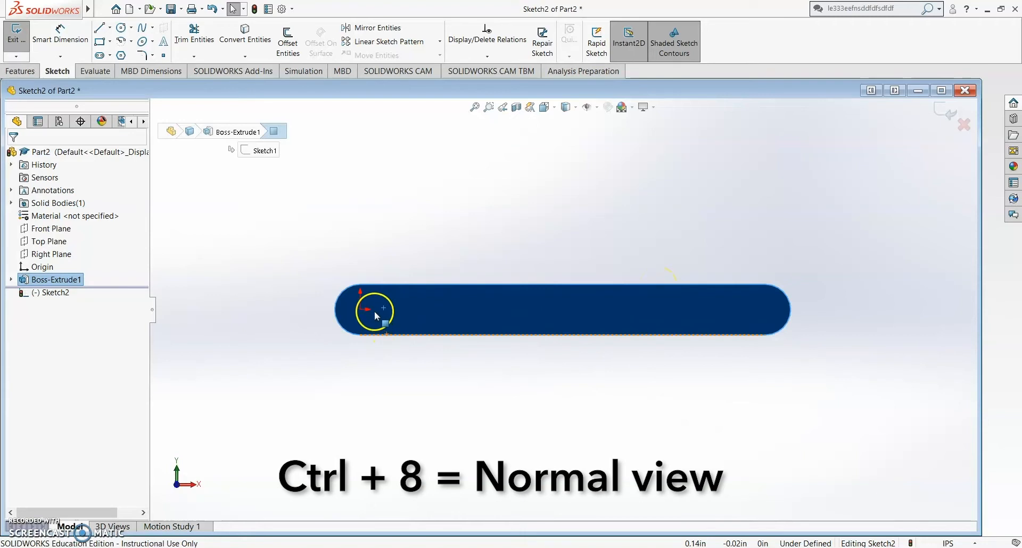
scroll(384, 308, "down", 2)
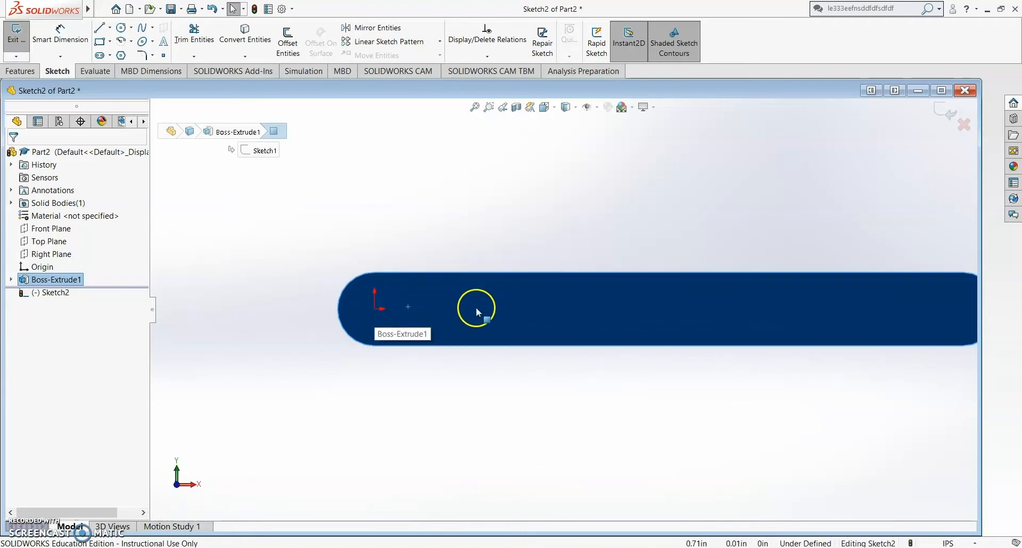
scroll(374, 317, "down", 1)
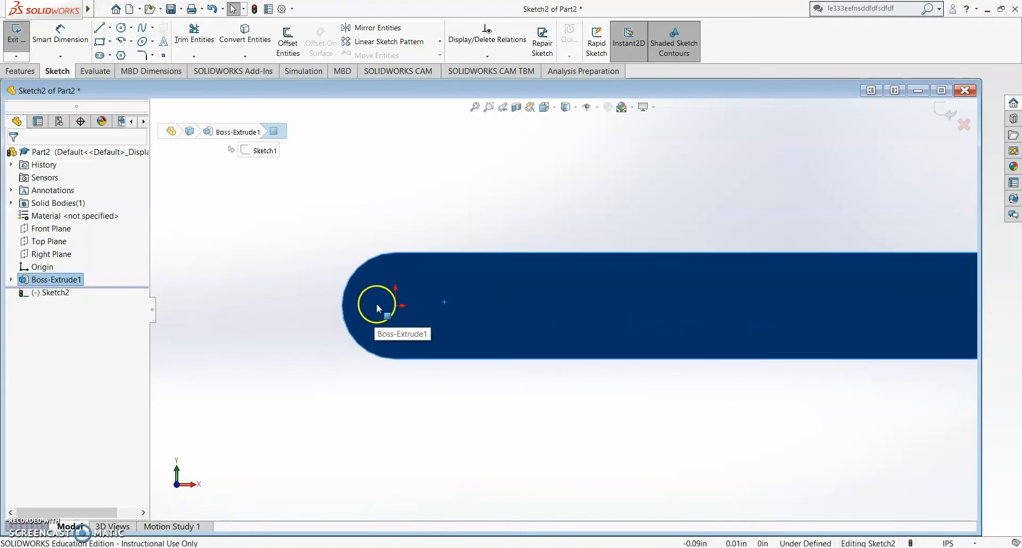
left_click(122, 31)
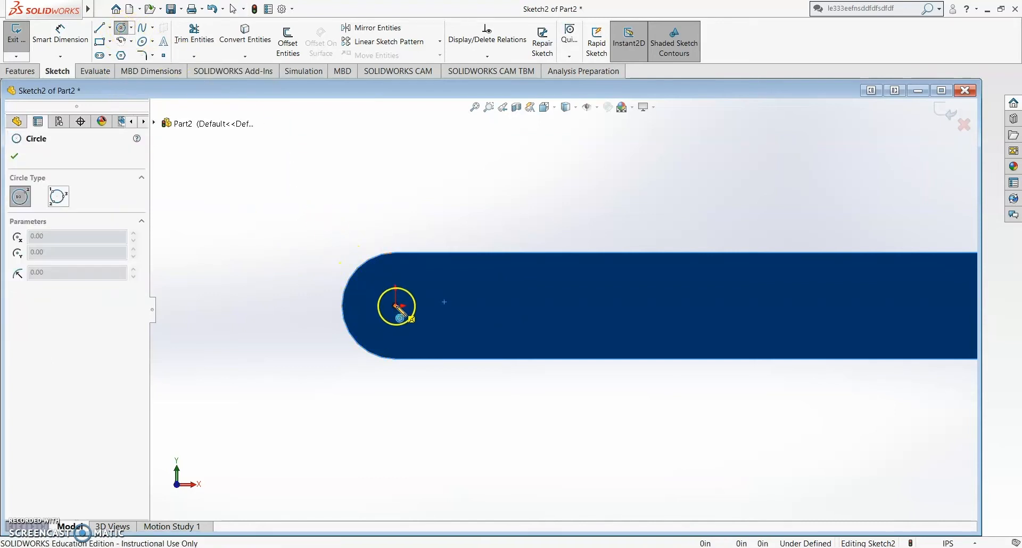
left_click(388, 296)
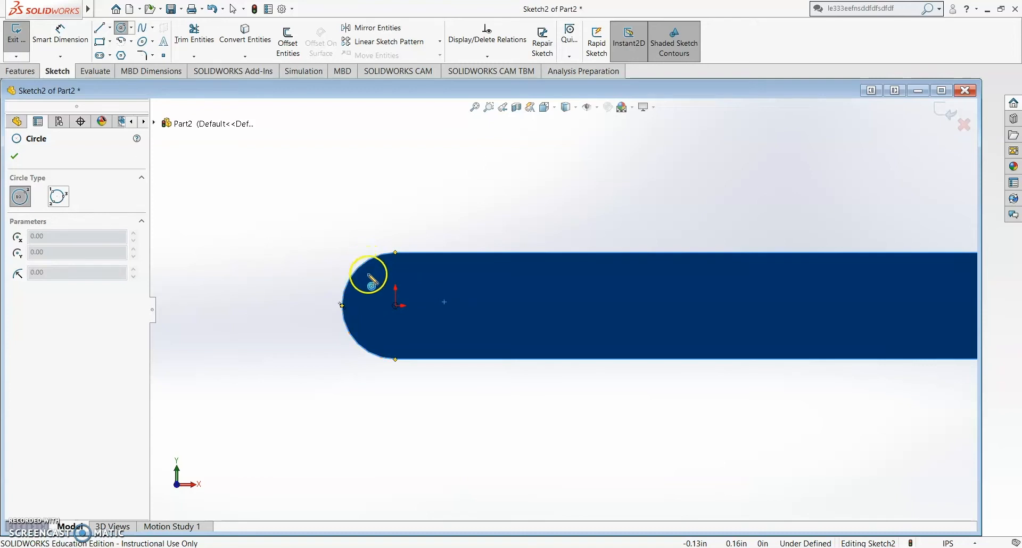
left_click(395, 306)
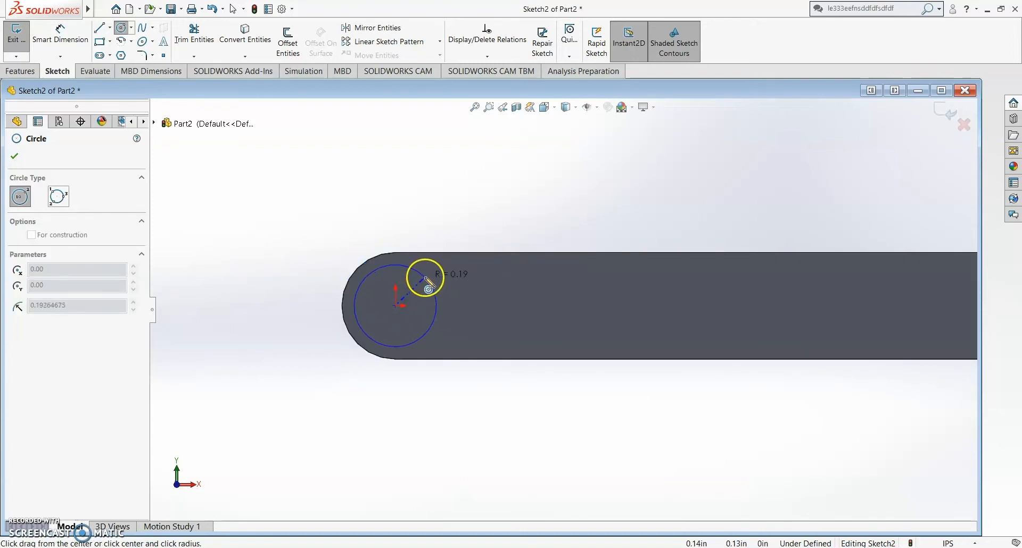
left_click(421, 304)
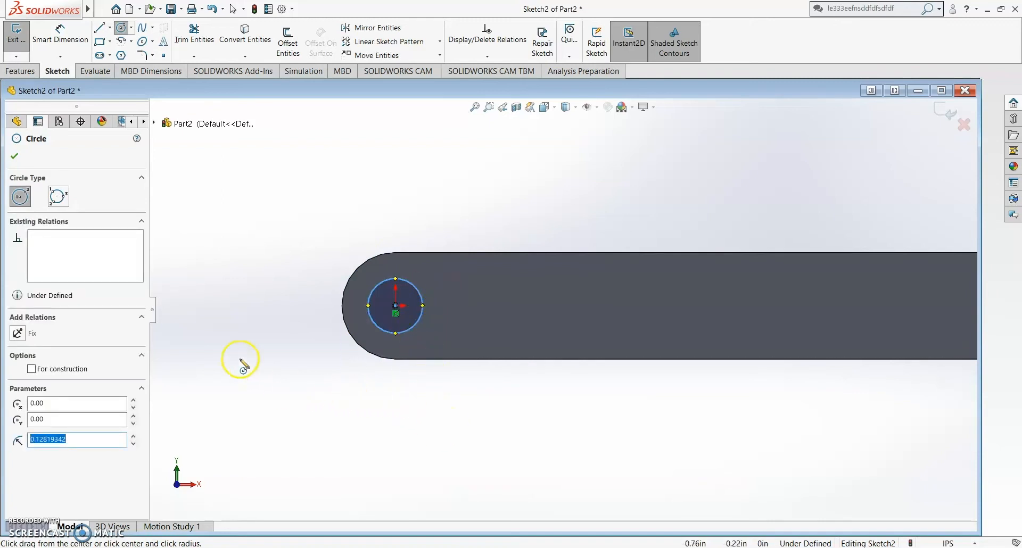
Step: Dimension the circle's diameter and set it to 0.125 in
right_click_drag(270, 434, 277, 366)
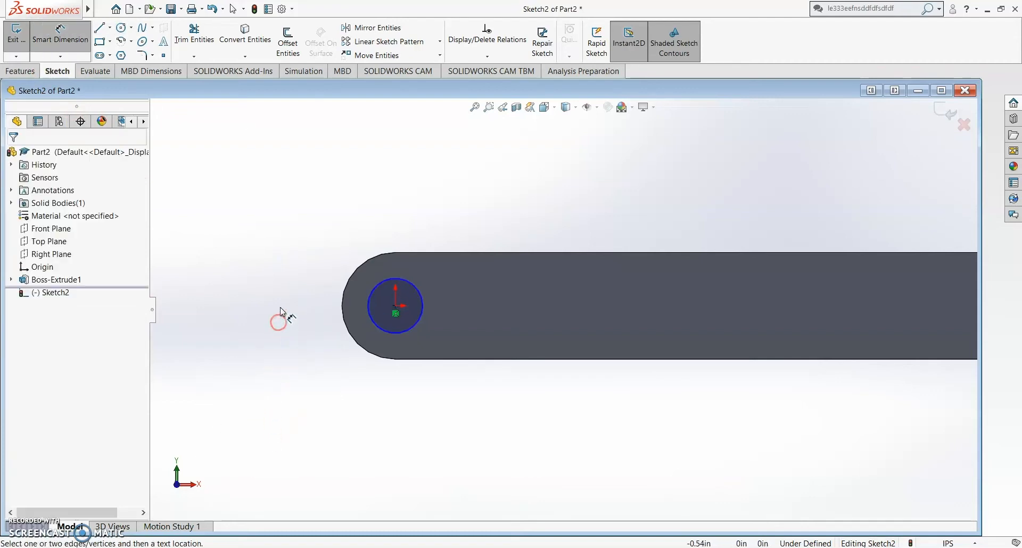
left_click(385, 278)
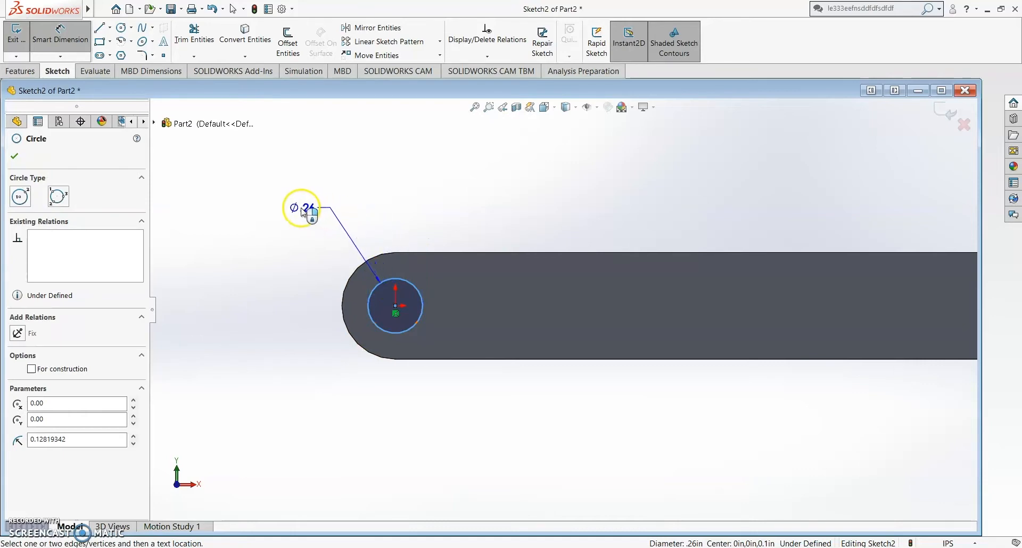
left_click(302, 212)
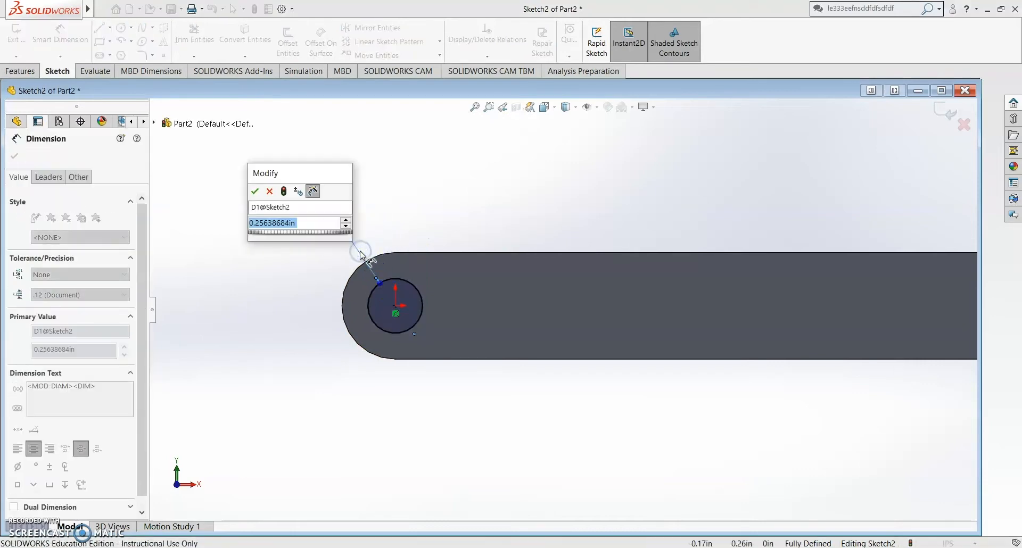
type("0")
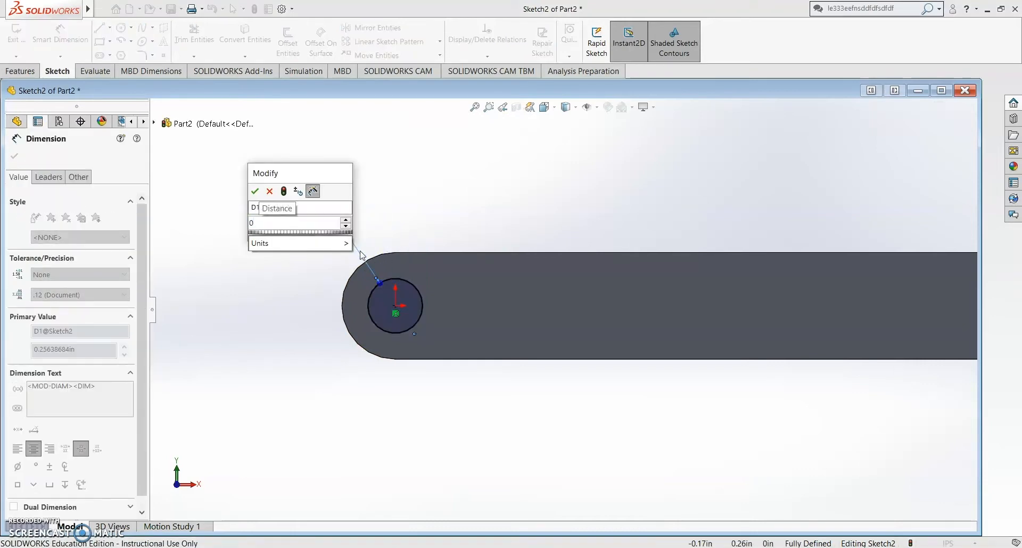
type(".125in")
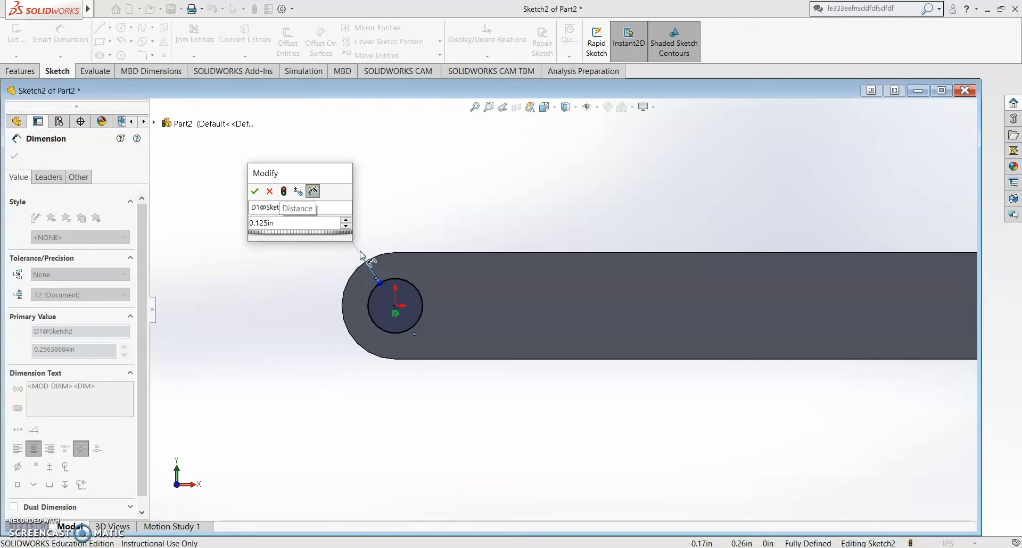
key("Return")
left_click(189, 230)
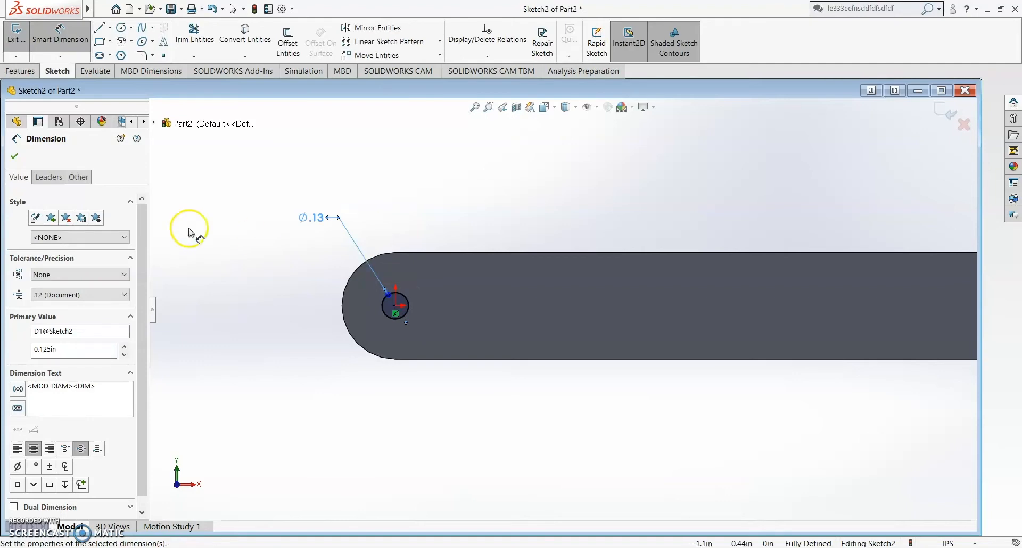
left_click(15, 155)
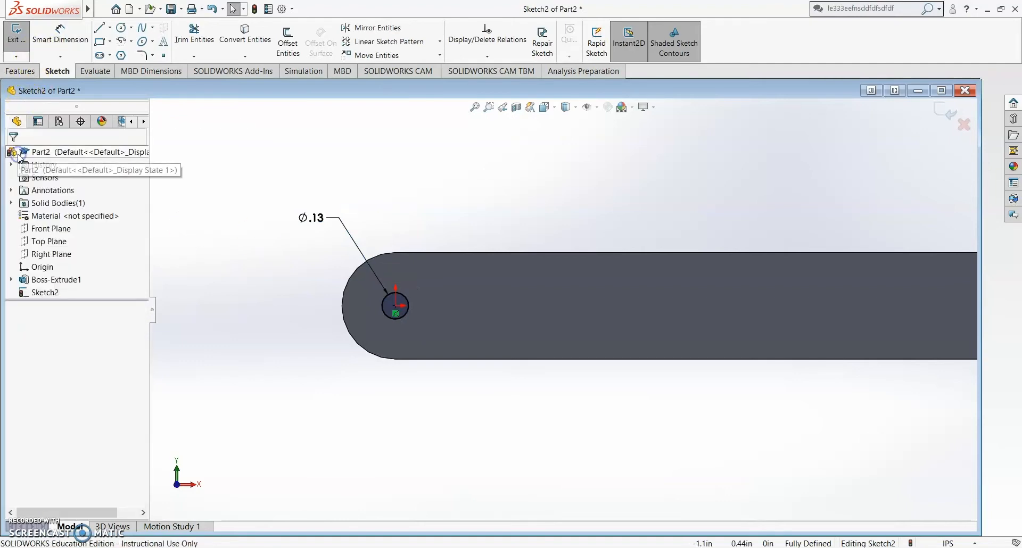
Step: Set up a linear sketch pattern of the circle, using the bar's upper straight edge as Direction 1
key("f")
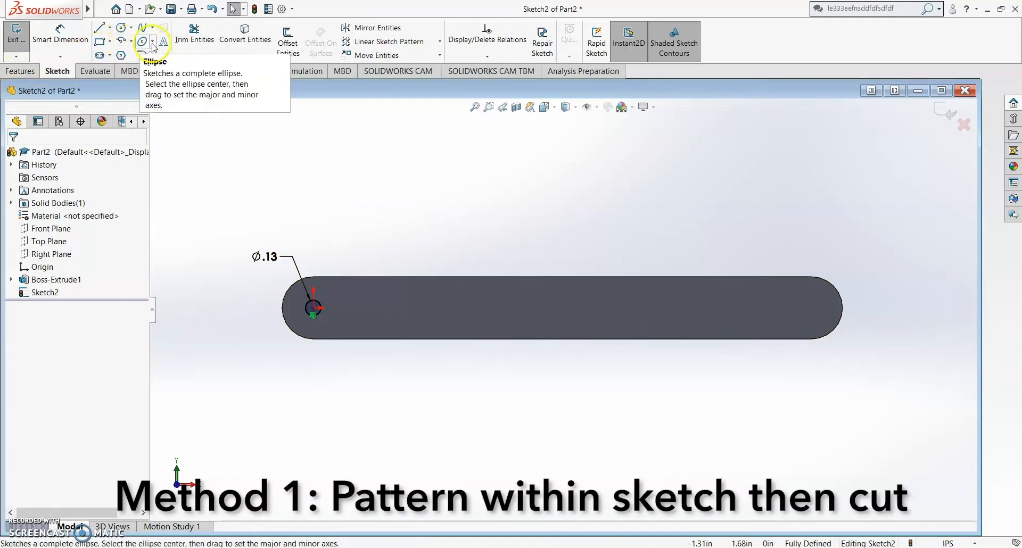
left_click(375, 43)
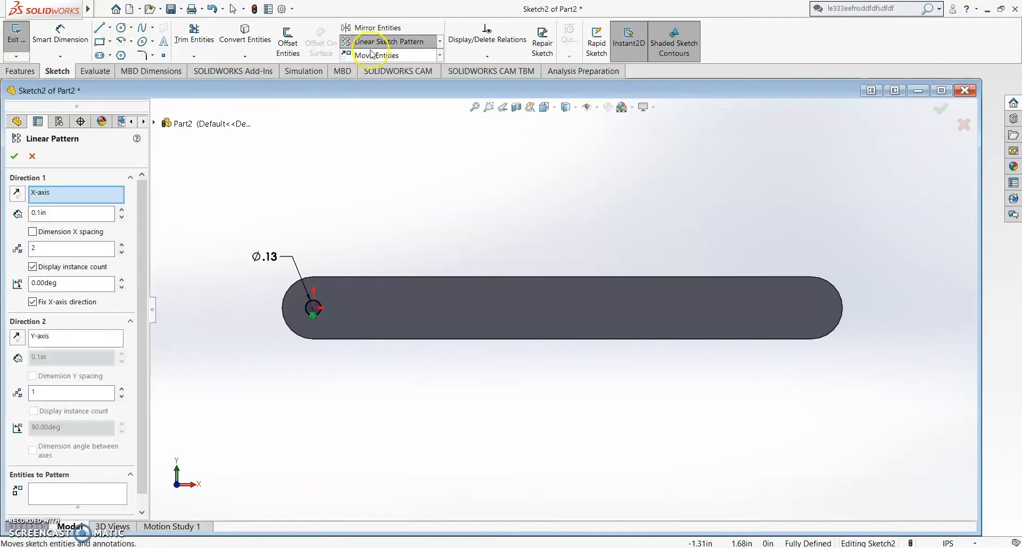
left_click(74, 195)
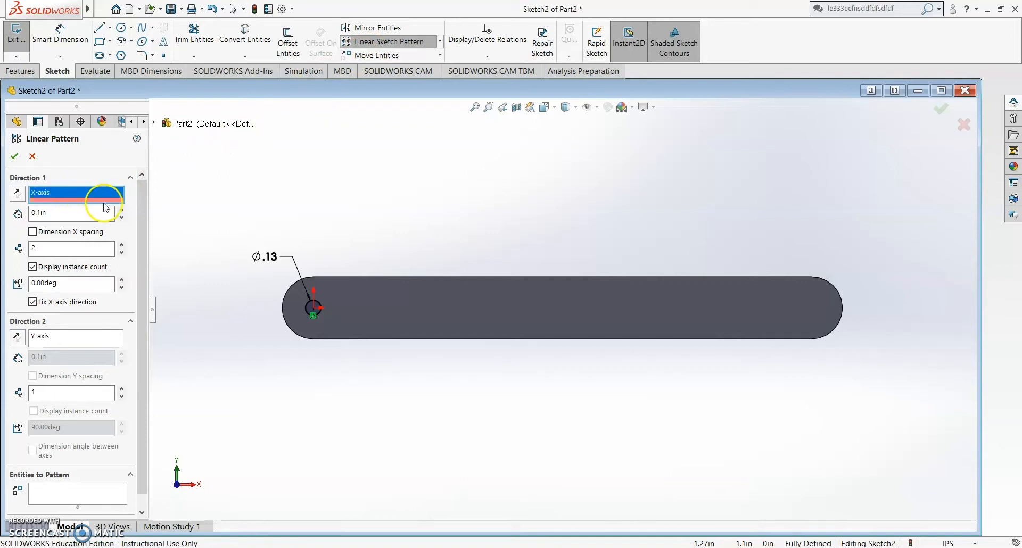
left_click(343, 278)
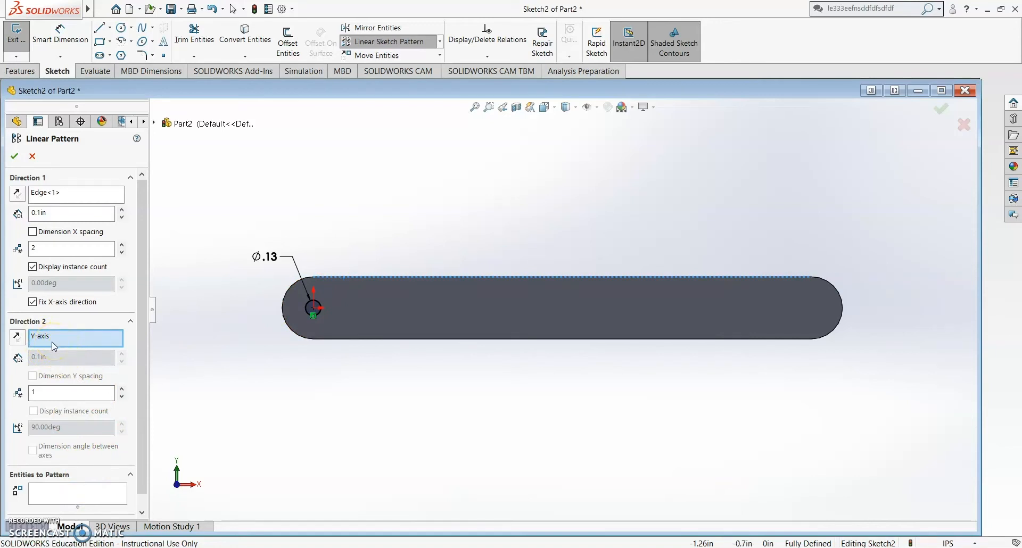
left_click(62, 493)
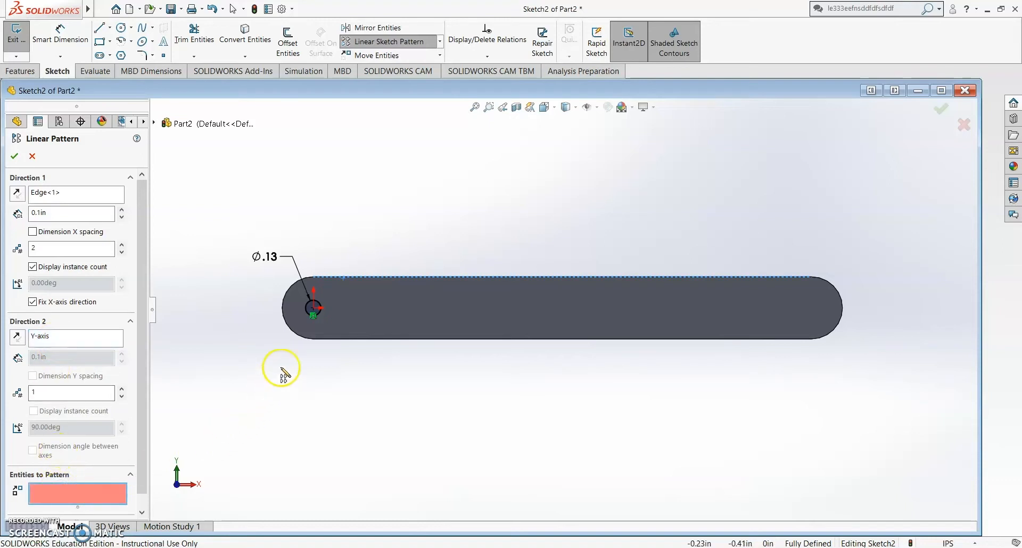
left_click(321, 320)
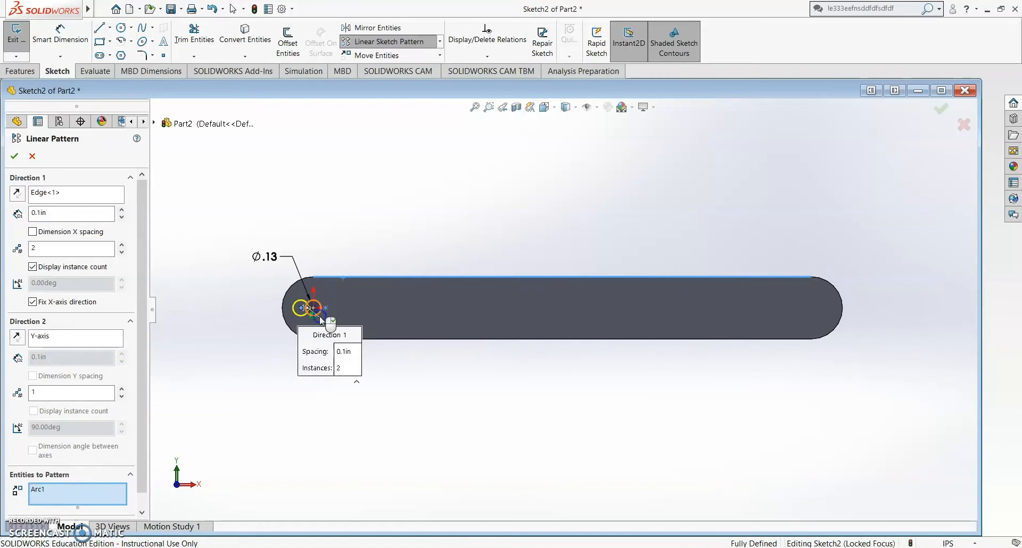
Step: Set the pattern spacing to 0.5 in, reverse it to run along the bar, and create 9 instances
double_click(62, 213)
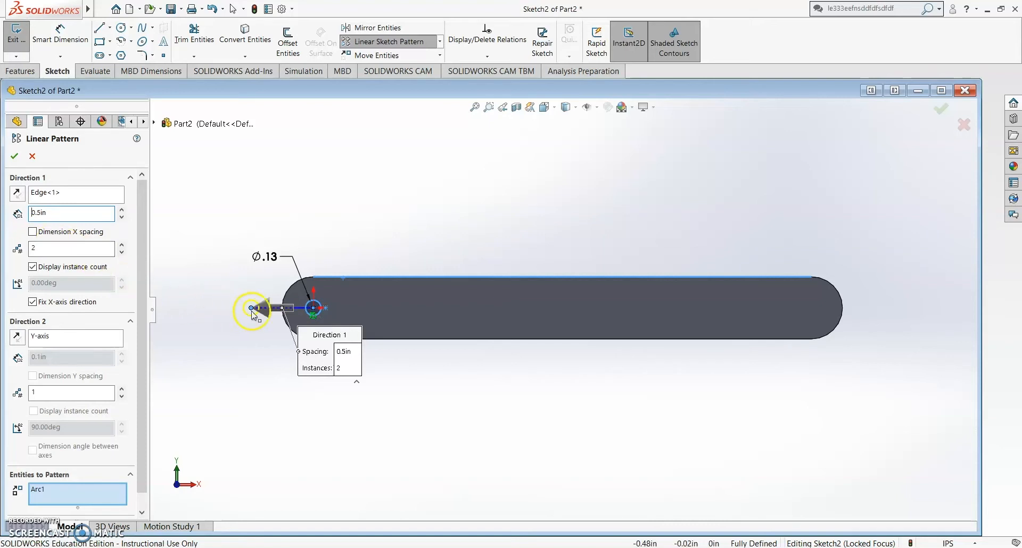
left_click(17, 193)
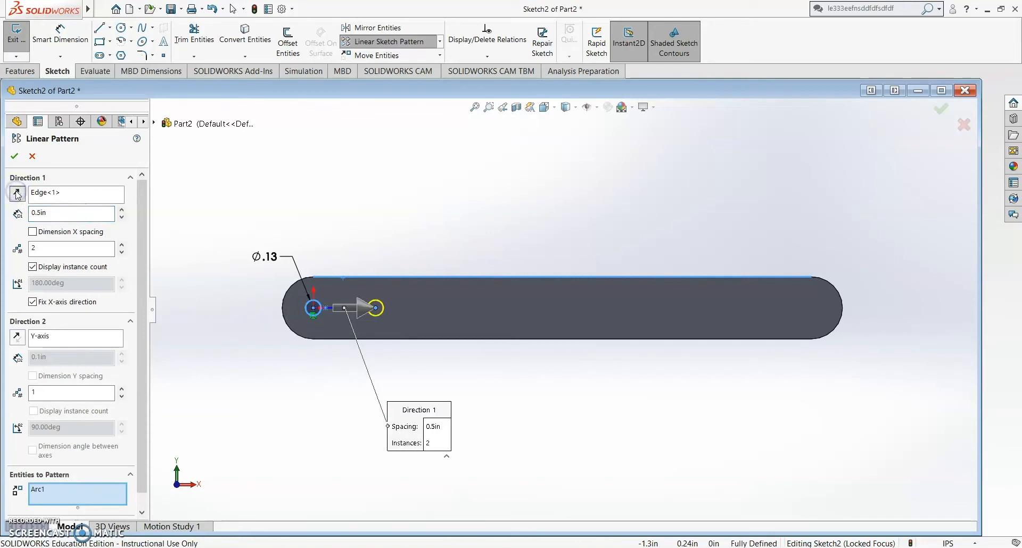
left_click(121, 245)
left_click(122, 244)
left_click(122, 244)
left_click(122, 244)
left_click(122, 245)
left_click(14, 156)
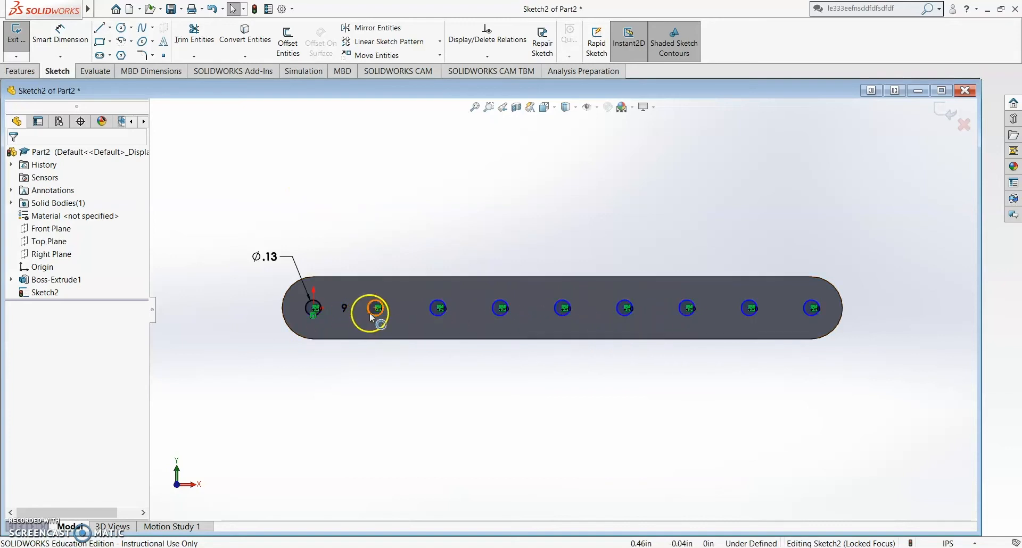
Step: Test the pattern's freedom by moving its second circle to about 0.47 in from the origin
scroll(466, 321, "down", 2)
scroll(467, 321, "up", 1)
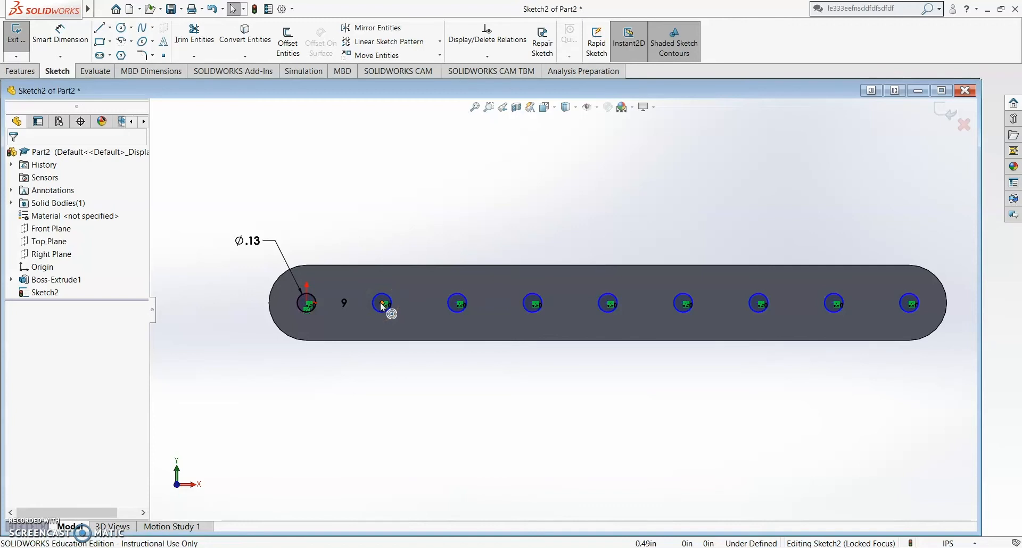
mouse_move(382, 304)
left_mouse_down()
mouse_move(401, 268)
mouse_move(330, 276)
mouse_move(417, 285)
mouse_move(356, 298)
mouse_move(405, 299)
mouse_move(359, 310)
mouse_move(391, 308)
mouse_move(379, 314)
left_mouse_up()
left_click(397, 382)
Step: Dimension the centre distance between the first two circles and set it to 0.5 in
right_click_drag(402, 430, 385, 268)
left_click(307, 305)
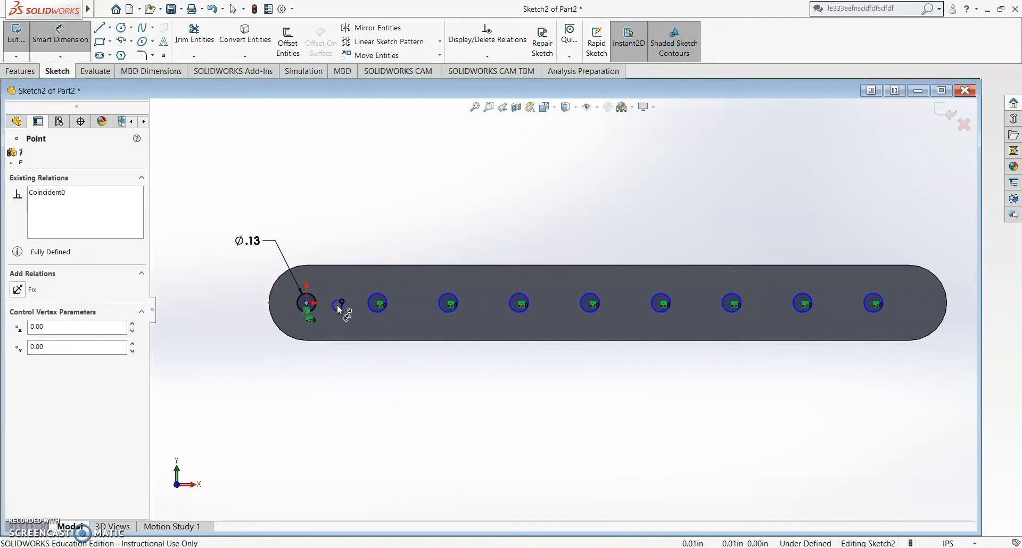
left_click(378, 305)
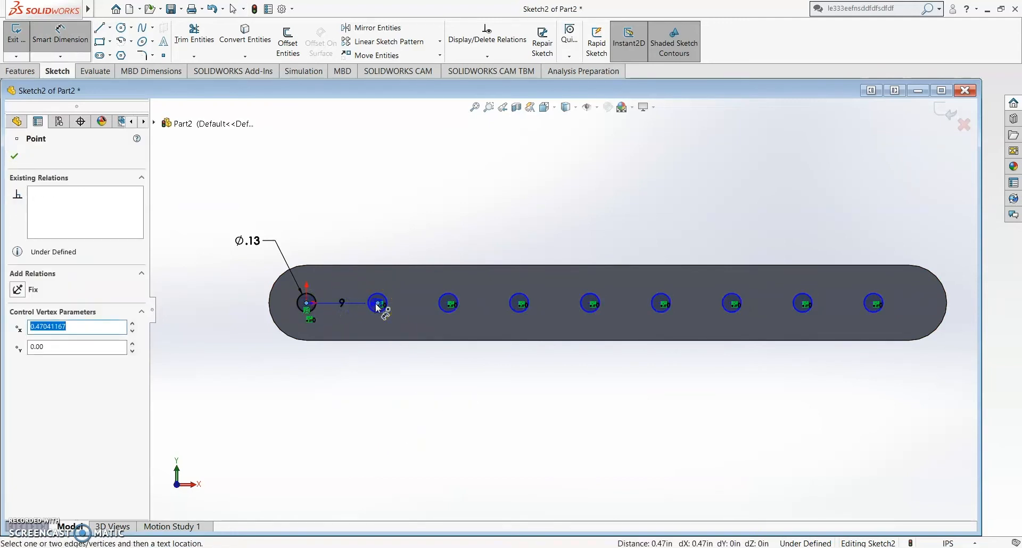
left_click(357, 218)
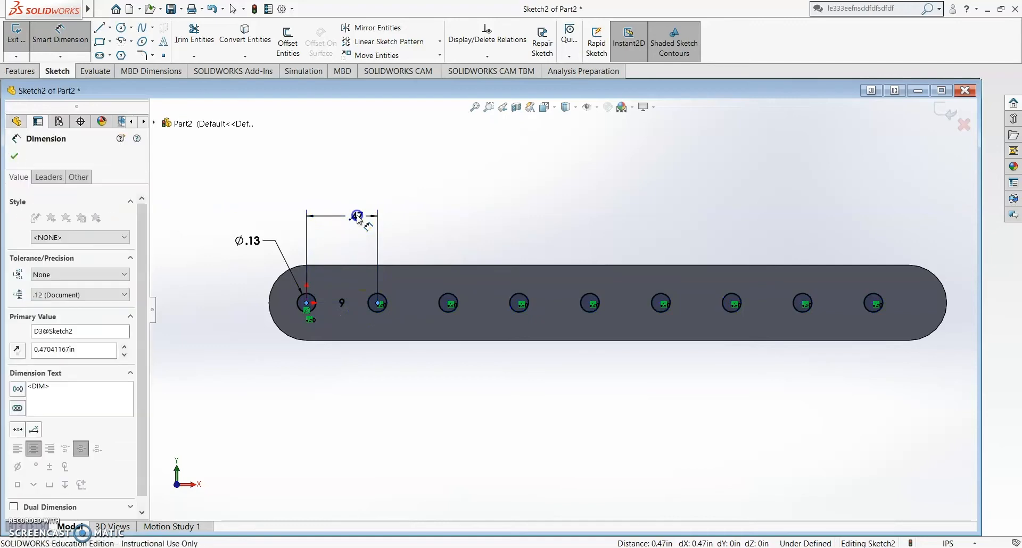
type("0.5in")
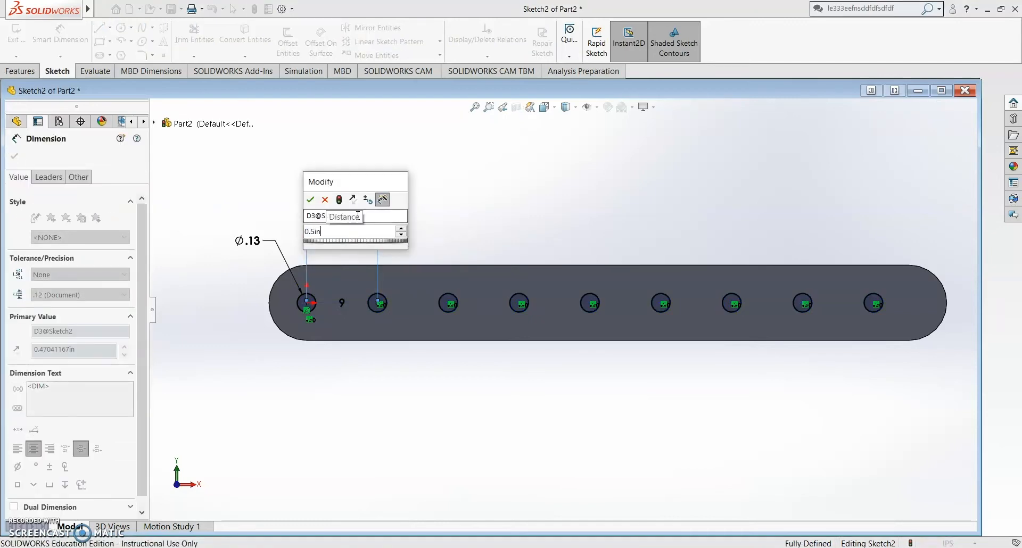
key("Return")
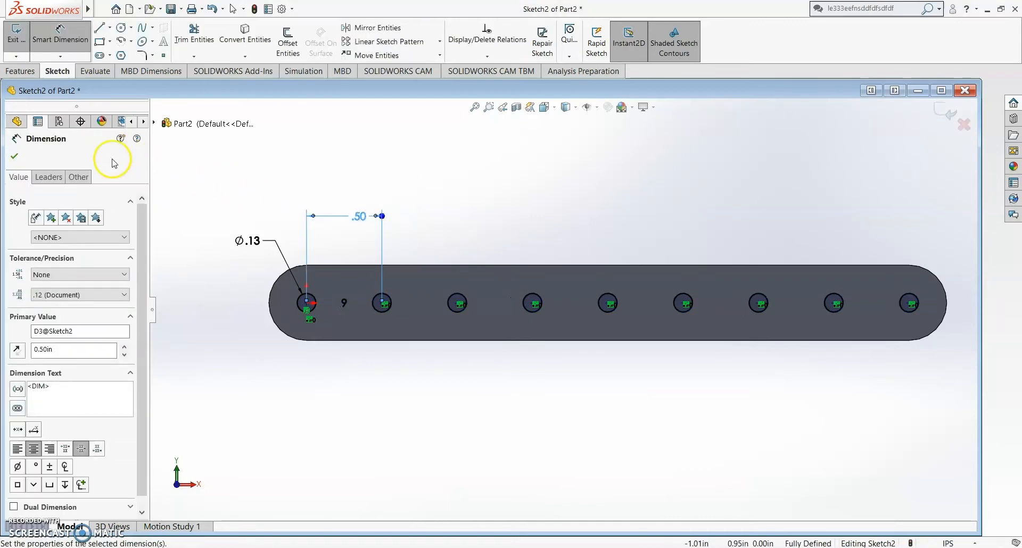
left_click(14, 157)
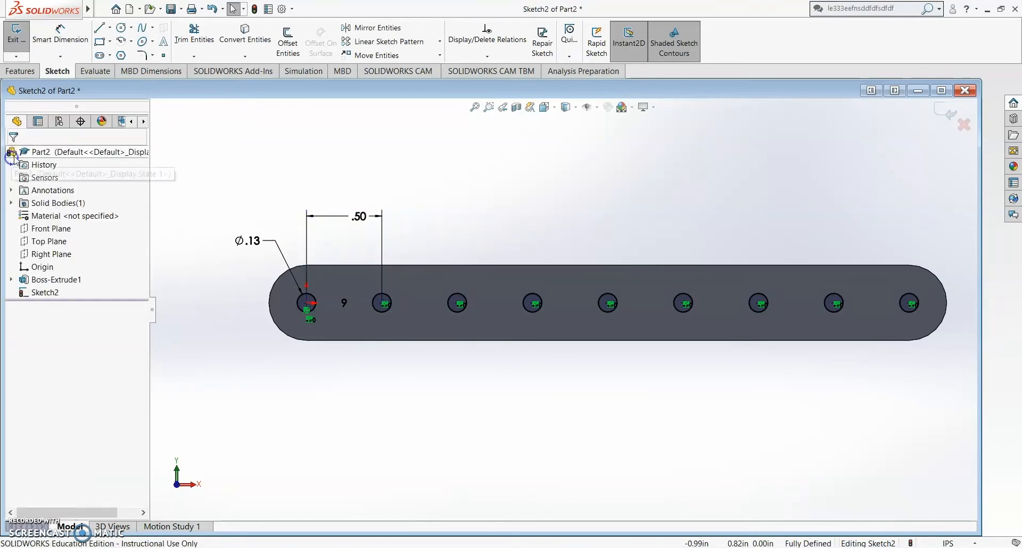
Step: Cut the nine patterned circles through the bar with an Extruded Cut set to Through All
left_click(28, 72)
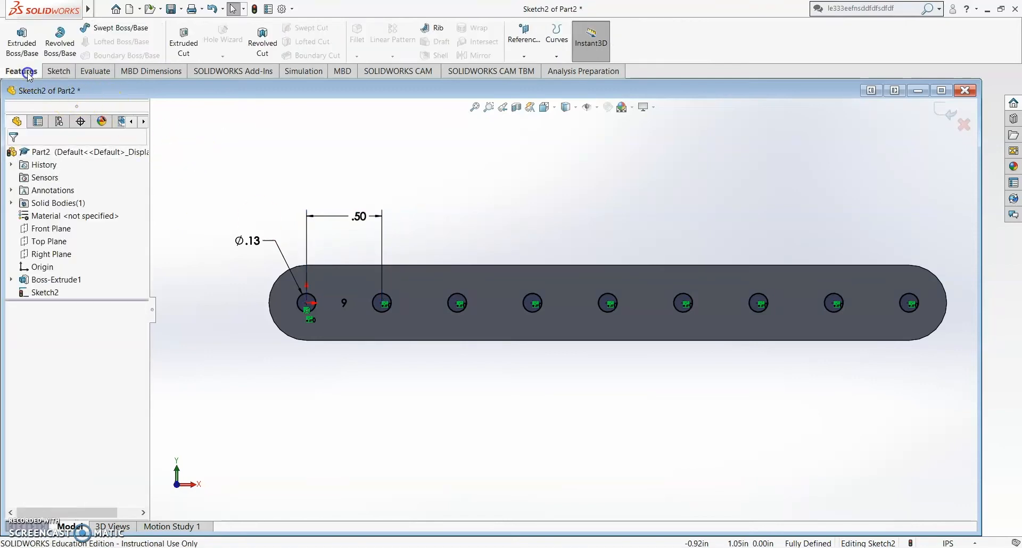
left_click(185, 46)
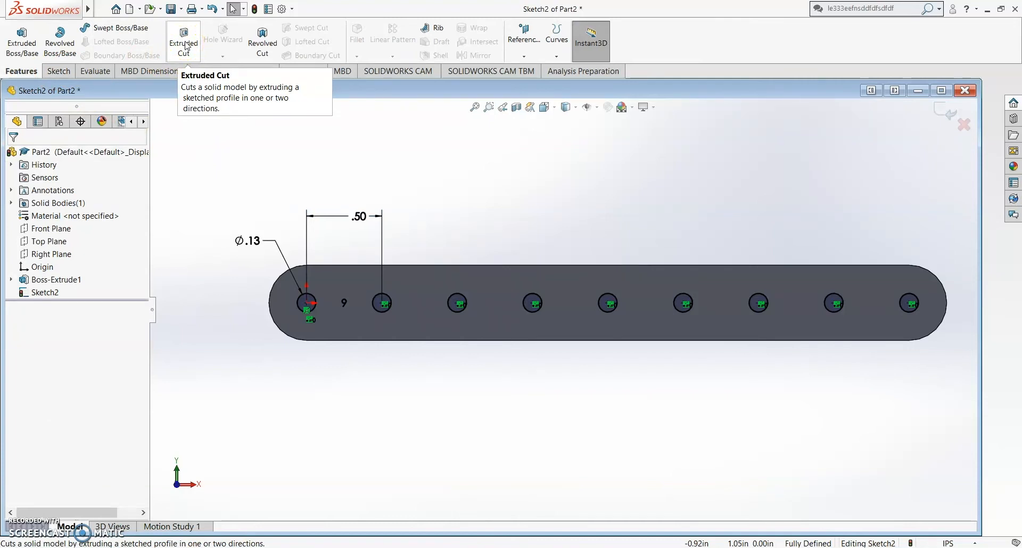
left_click(185, 46)
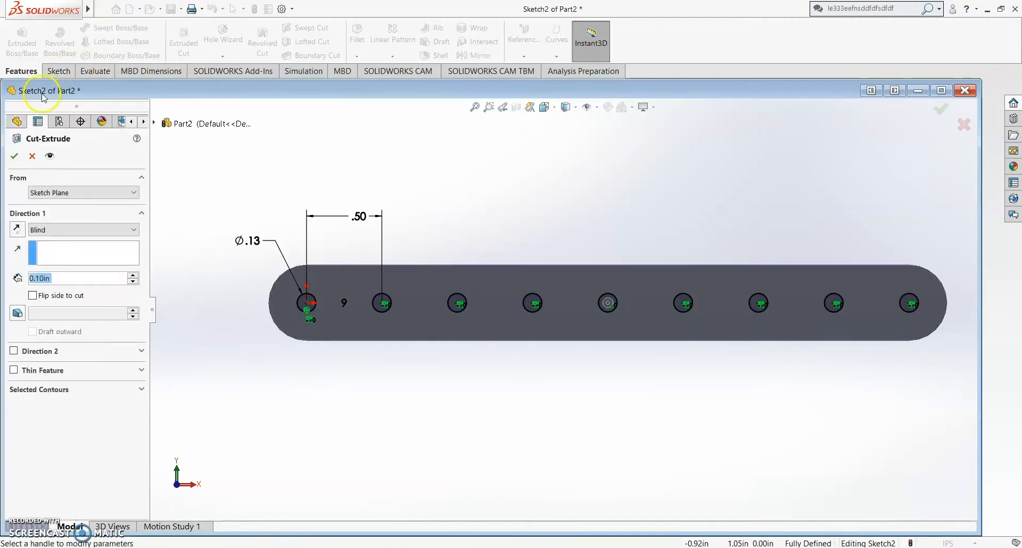
left_click(79, 230)
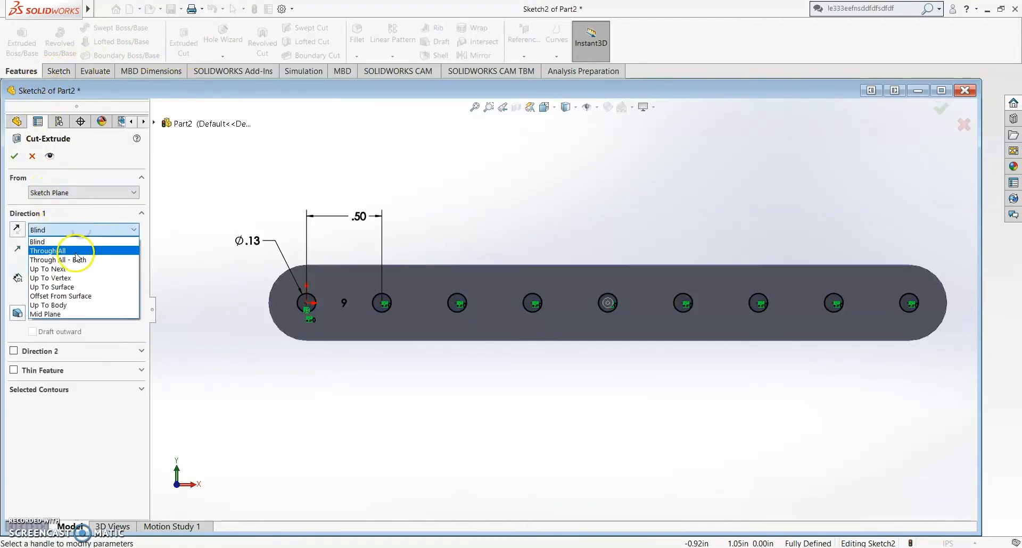
left_click(77, 251)
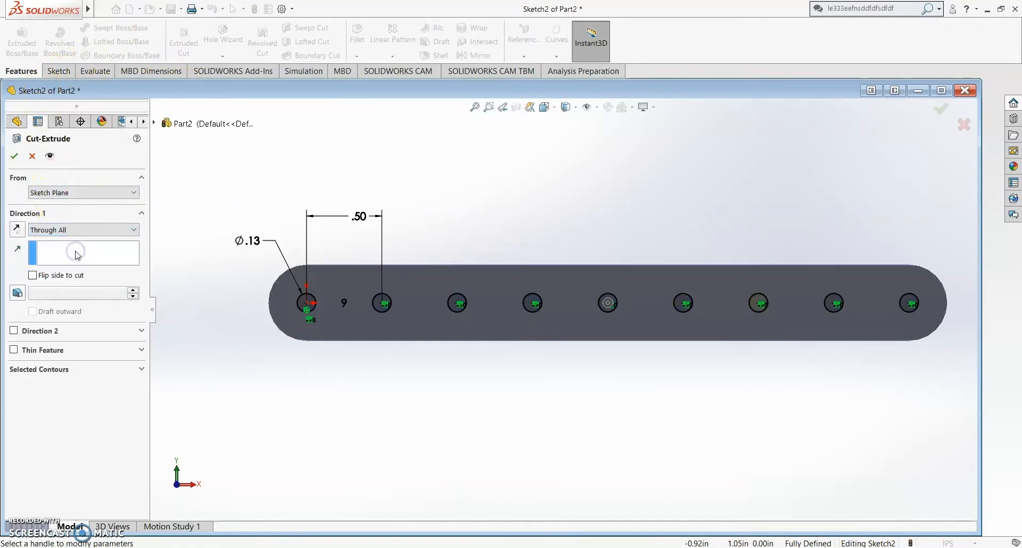
middle_click_drag(394, 265, 399, 358)
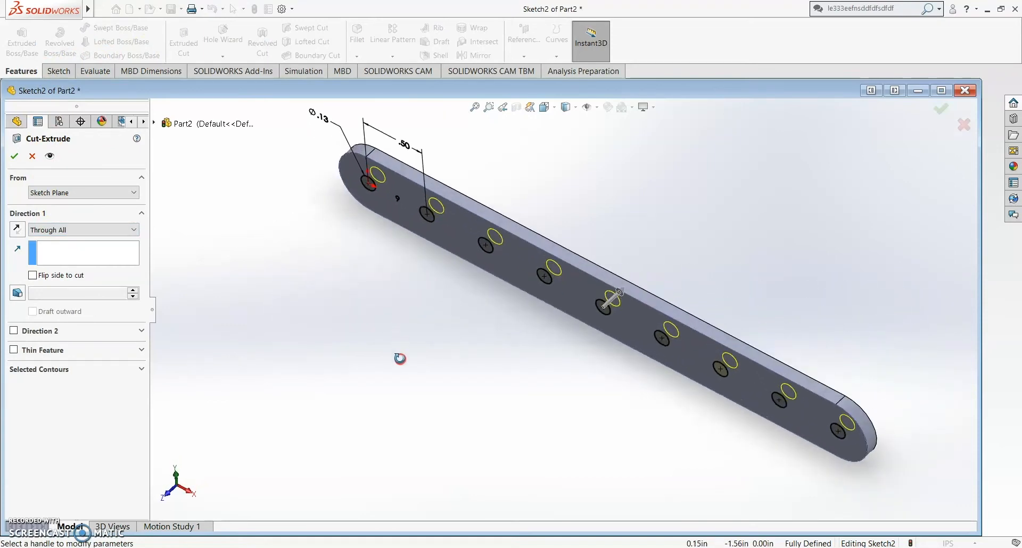
left_click(14, 157)
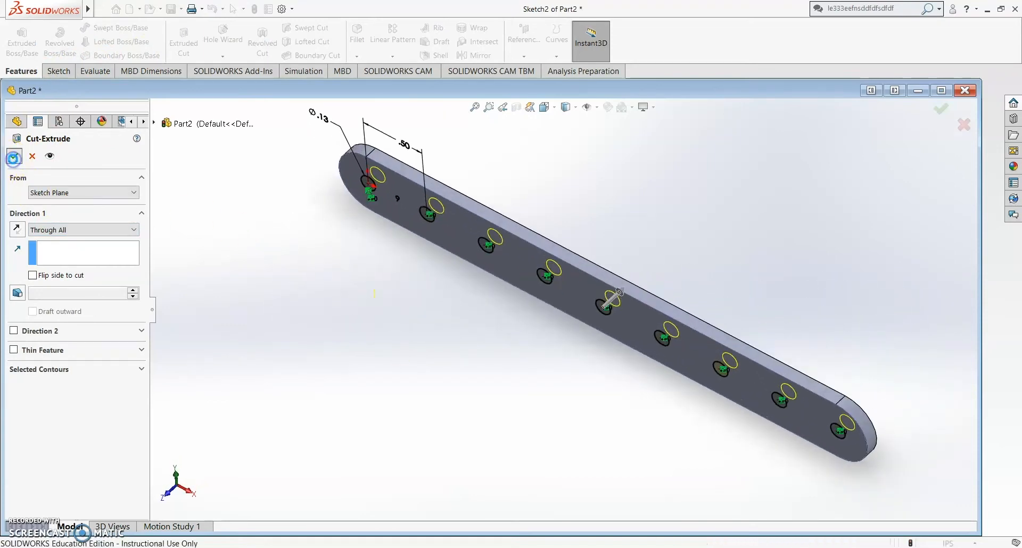
middle_click_drag(690, 255, 657, 279)
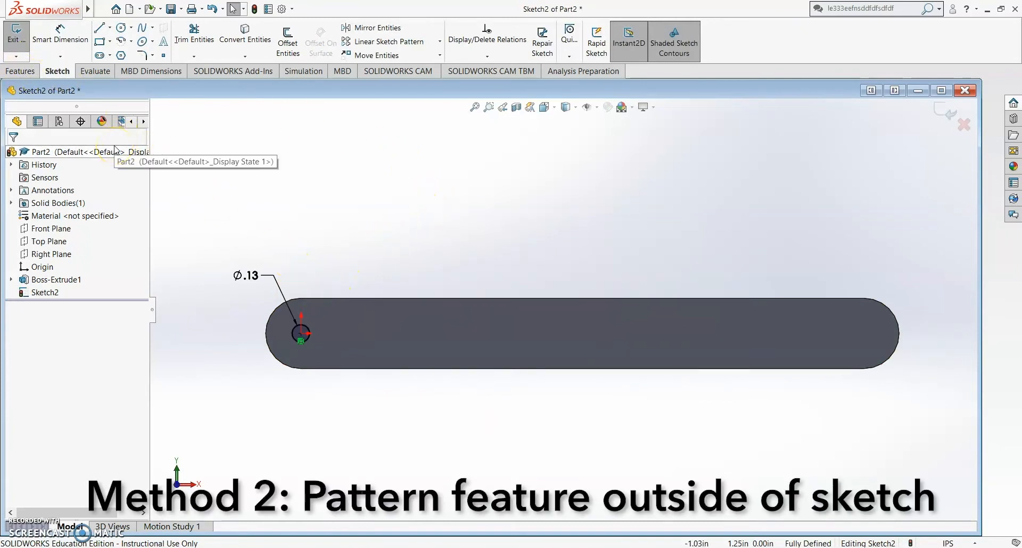
Step: Cut the single circle at the bar's end through the part with a Through All Extruded Cut
left_click(21, 73)
left_click(186, 38)
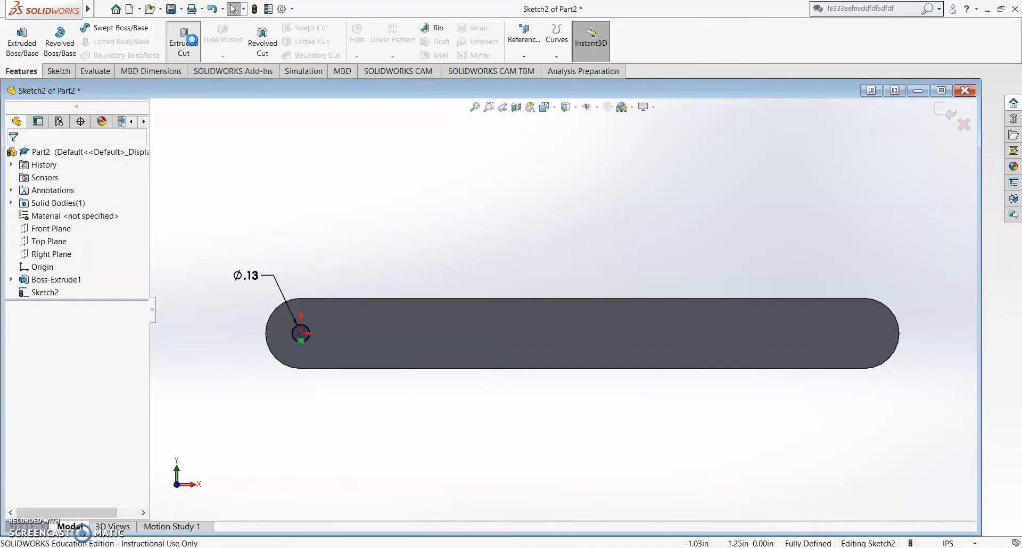
left_click(51, 230)
left_click(51, 248)
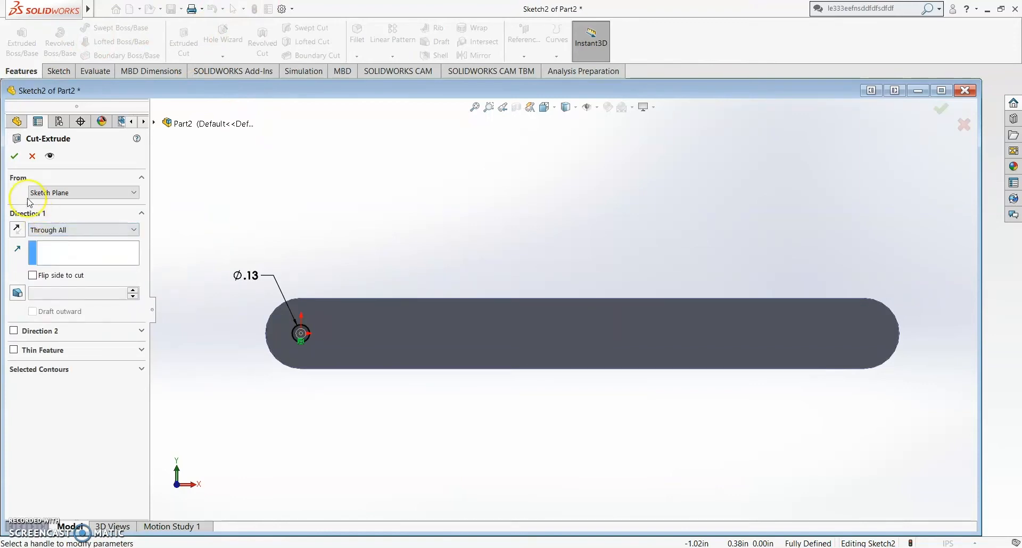
left_click(14, 156)
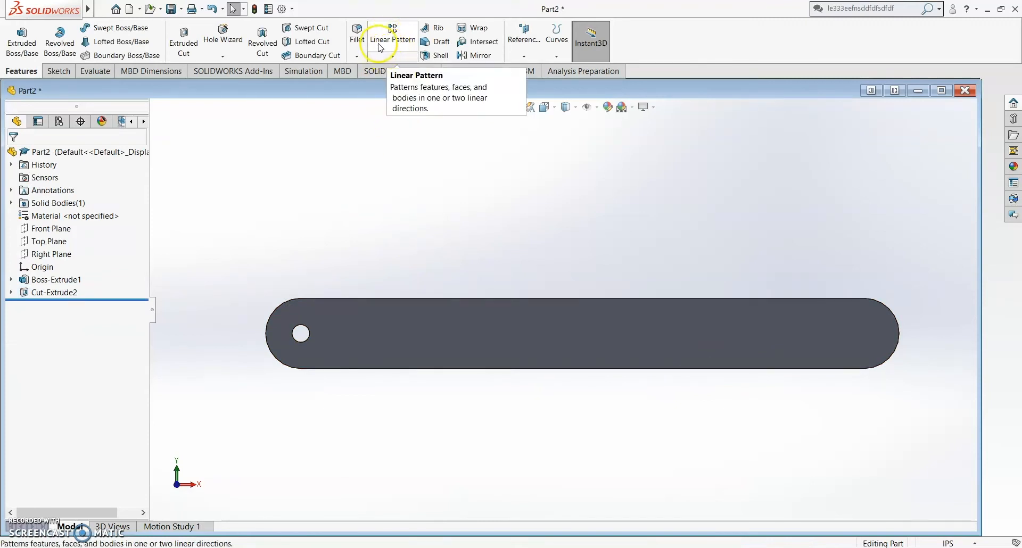
Step: Set up a feature Linear Pattern using the bar's upper straight edge as Direction 1
left_click(11, 293)
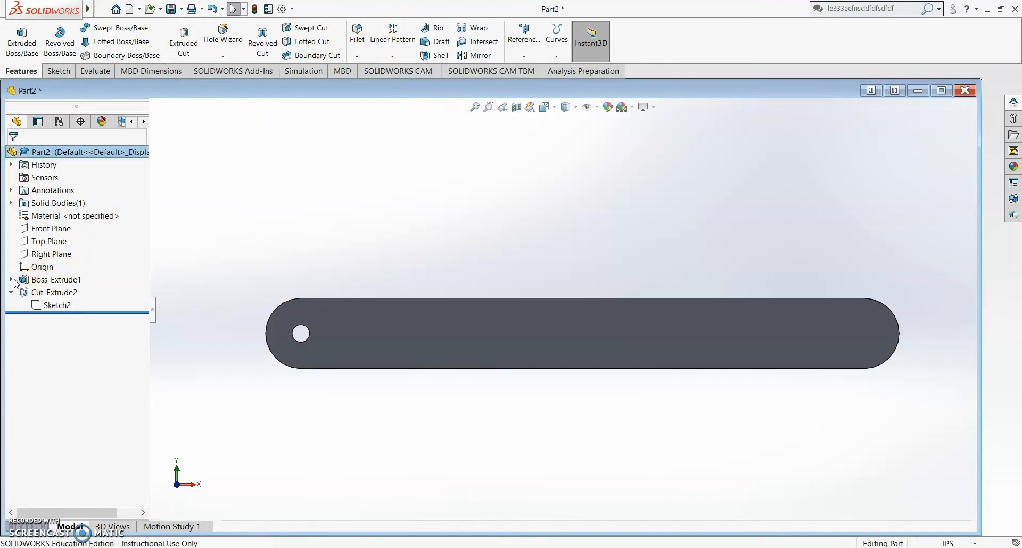
left_click(11, 280)
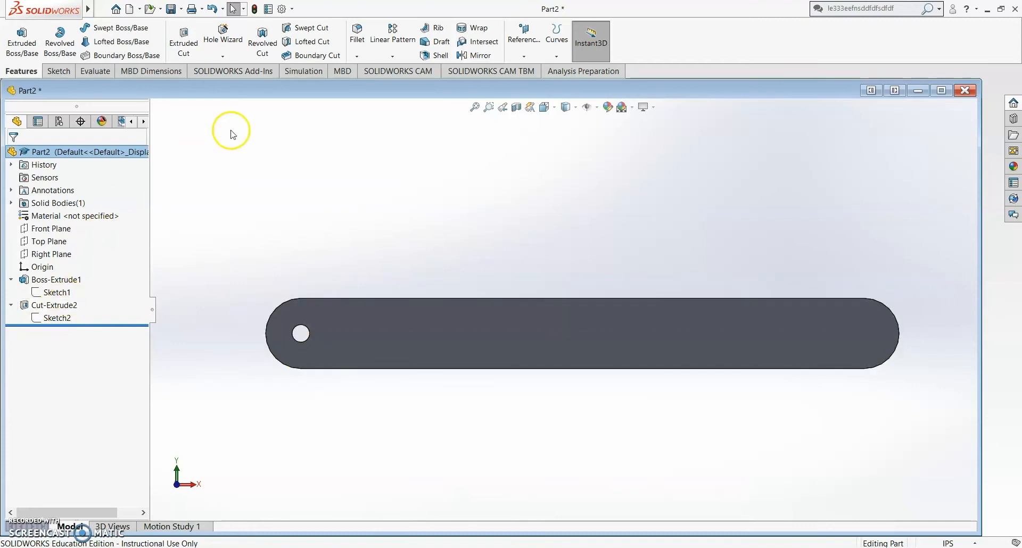
left_click(390, 40)
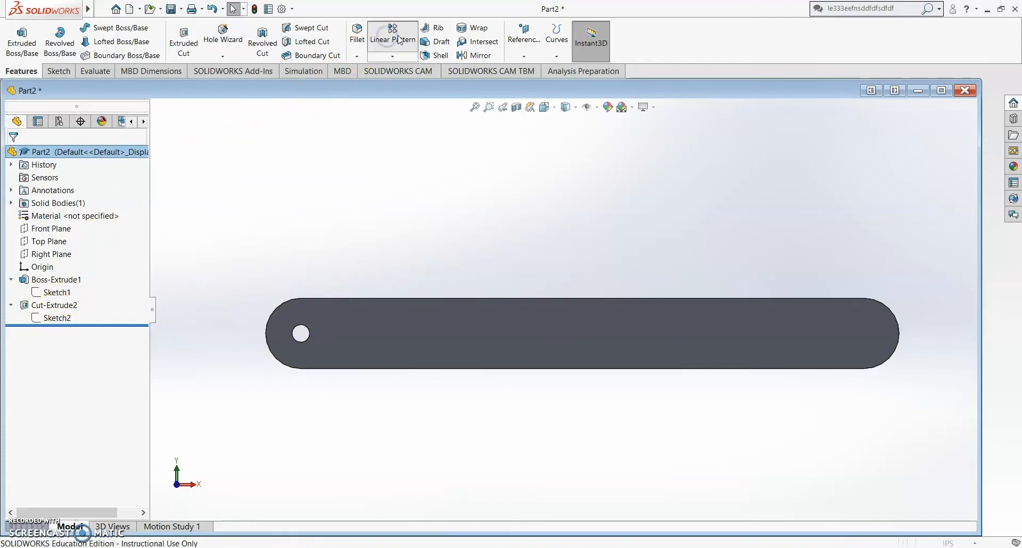
middle_click_drag(610, 325, 593, 383)
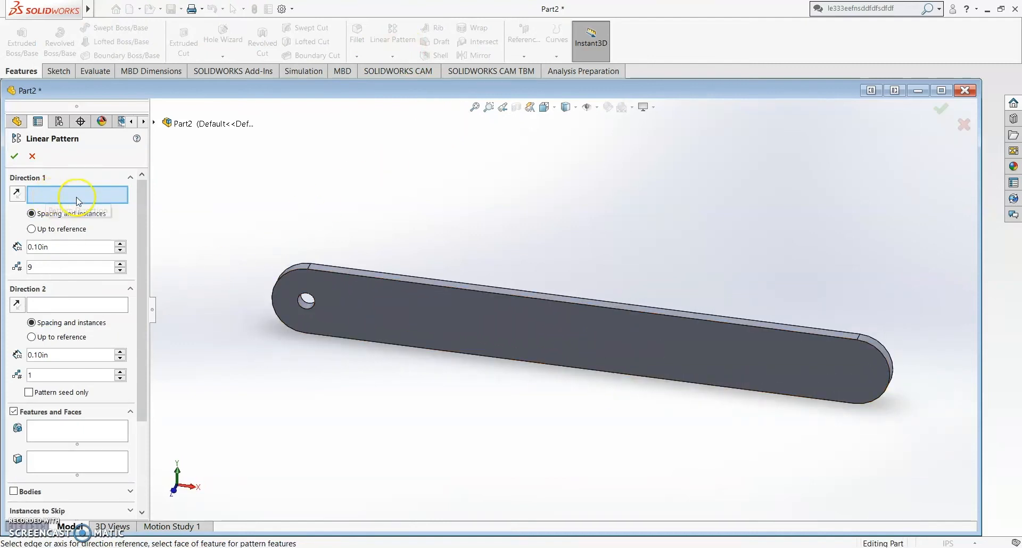
left_click(401, 280)
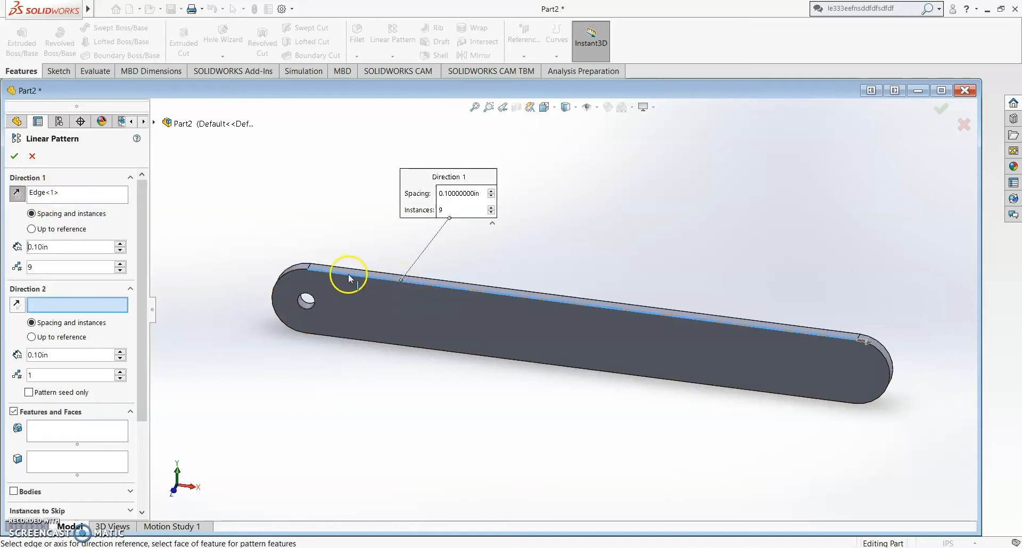
left_click(55, 432)
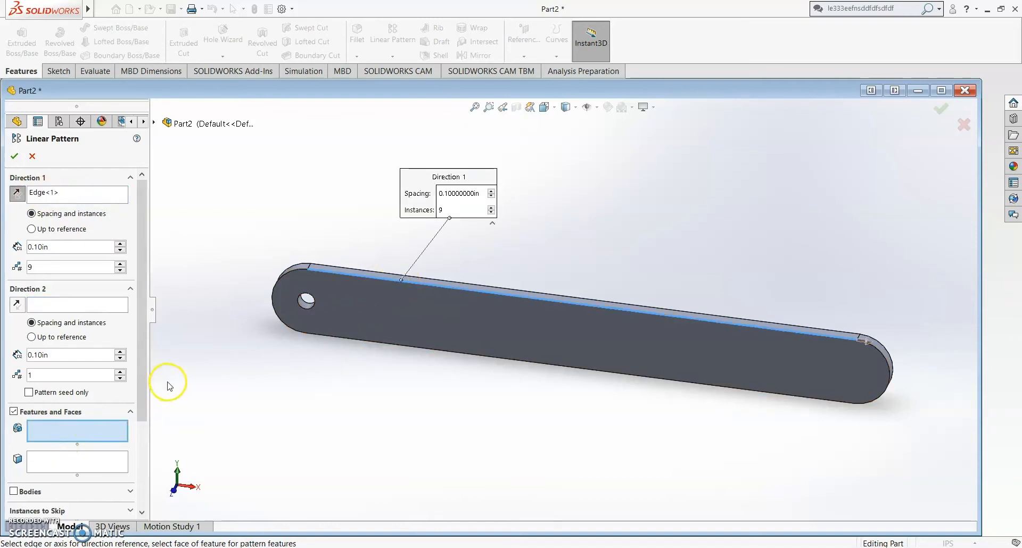
scroll(327, 311, "down", 2)
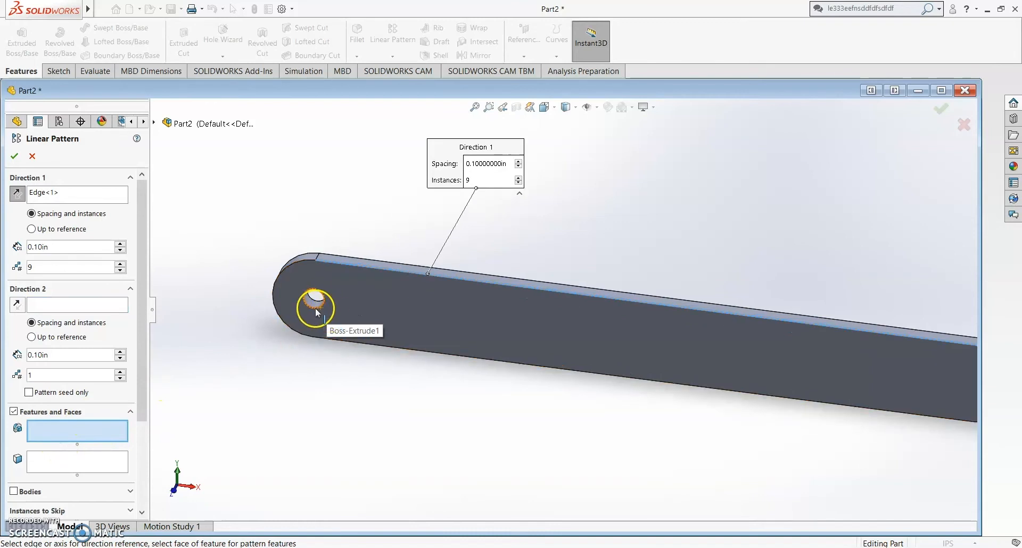
left_click(311, 303)
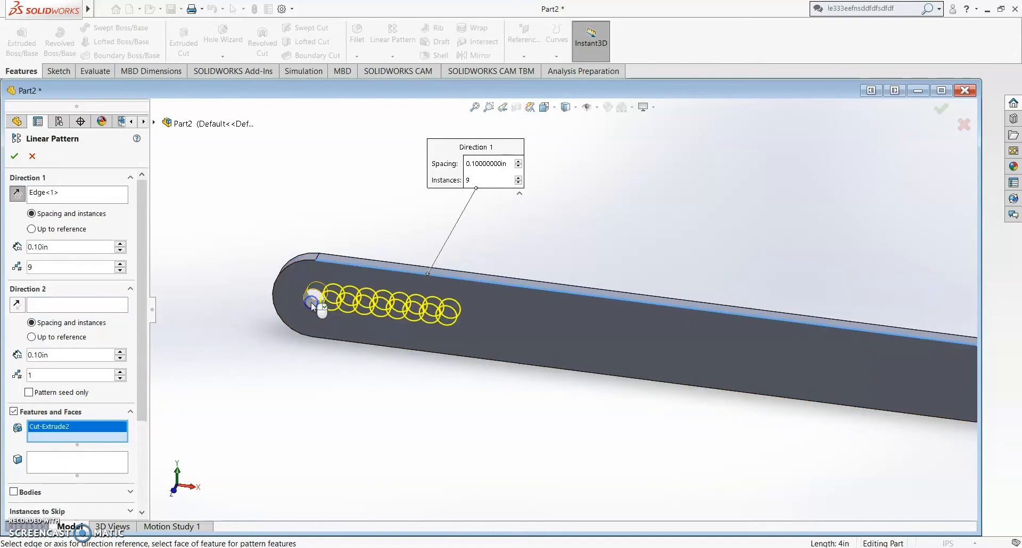
left_click(306, 304)
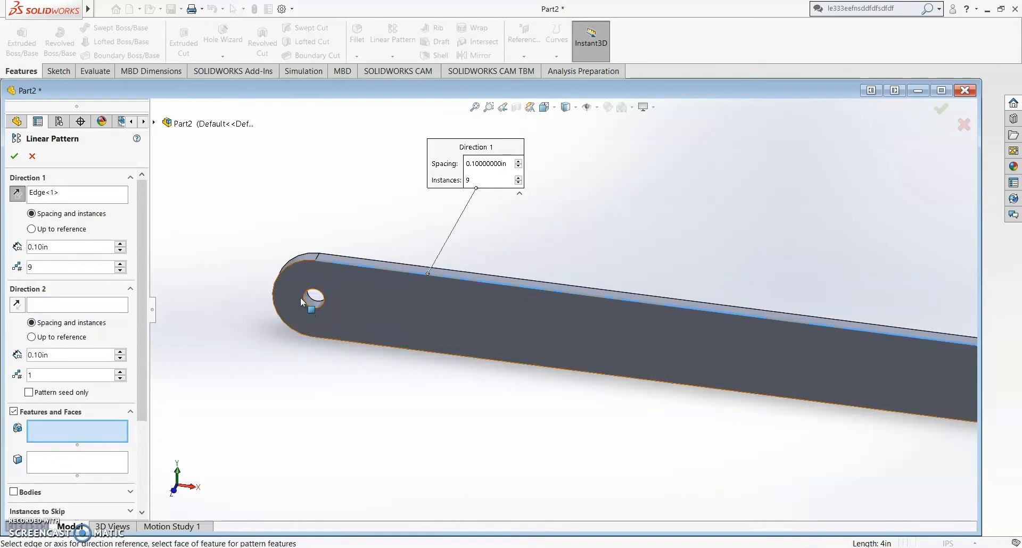
left_click(301, 292)
scroll(479, 319, "up", 3)
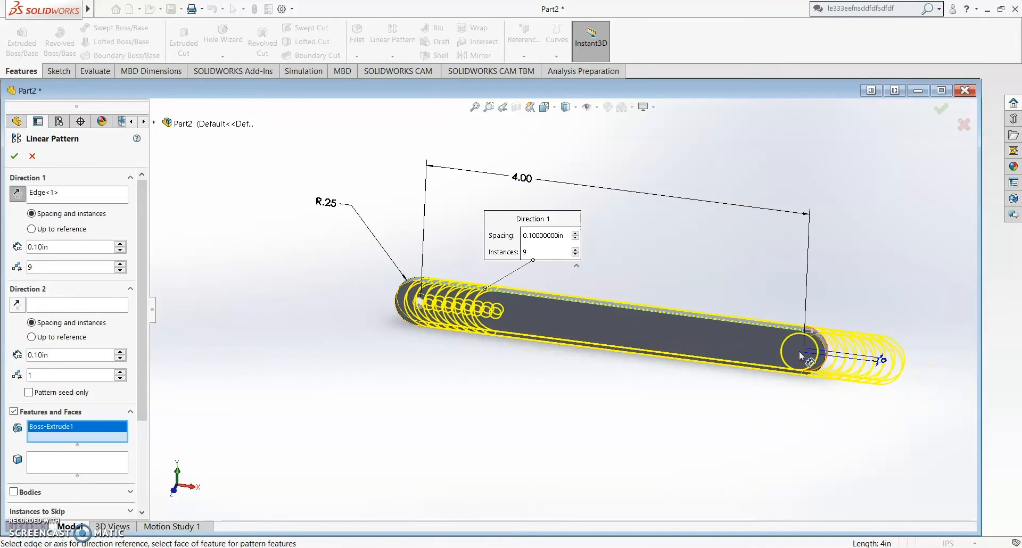
left_click(12, 158)
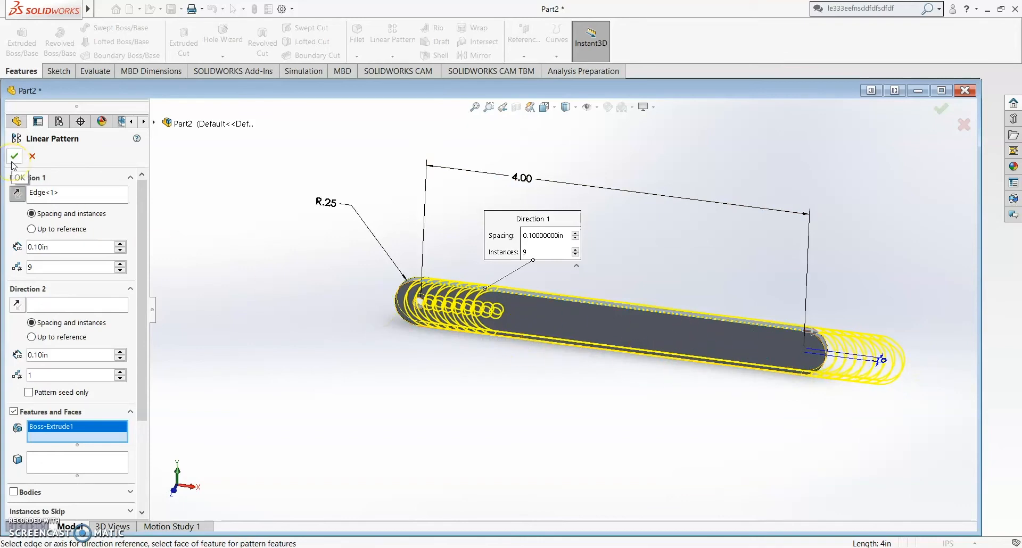
left_click(76, 429)
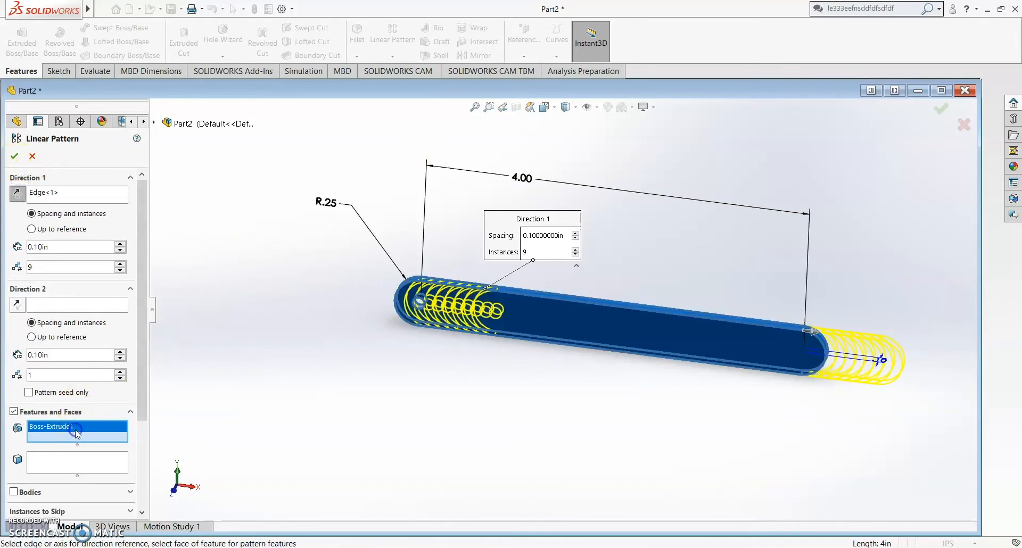
right_click(75, 432)
left_click(106, 450)
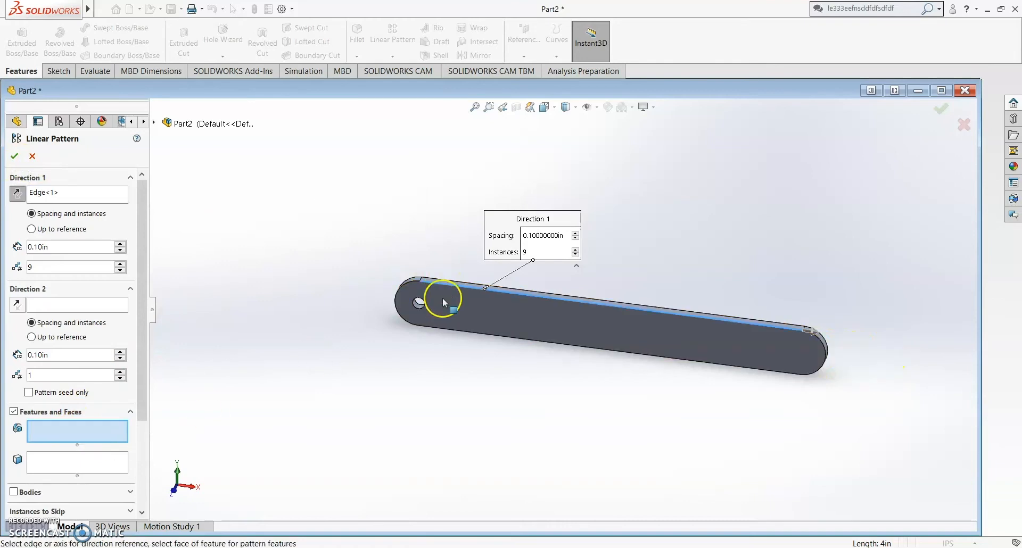
Step: Choose the hole's Cut-Extrude2 feature from the feature tree as the feature to pattern
scroll(399, 312, "down", 3)
scroll(569, 307, "up", 4)
scroll(873, 336, "down", 2)
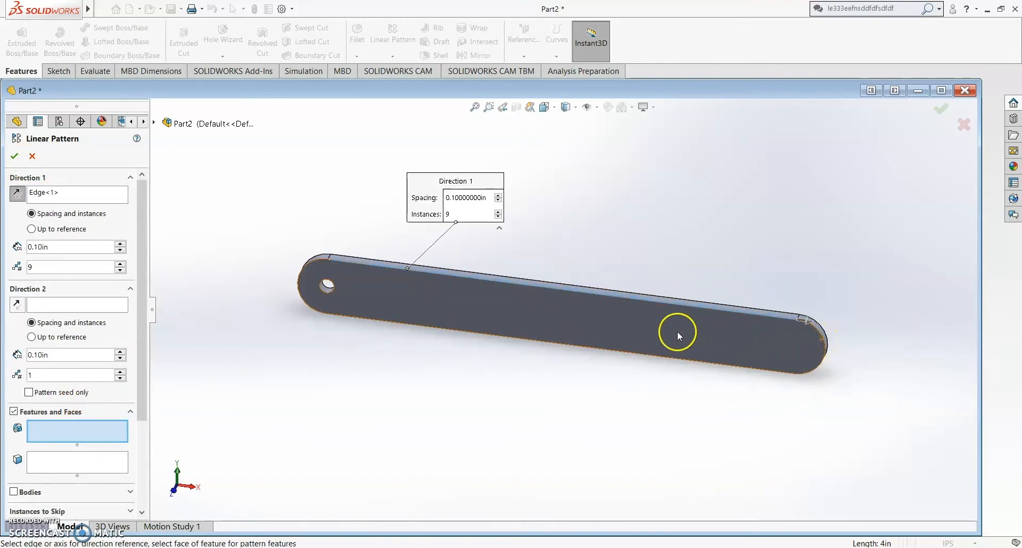
left_click(156, 123)
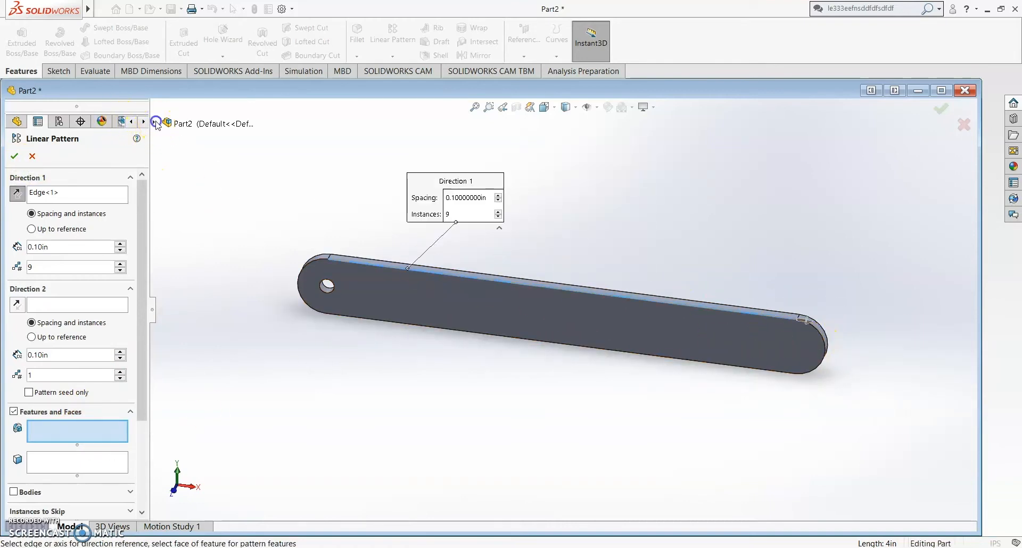
left_click(167, 251)
left_click(167, 276)
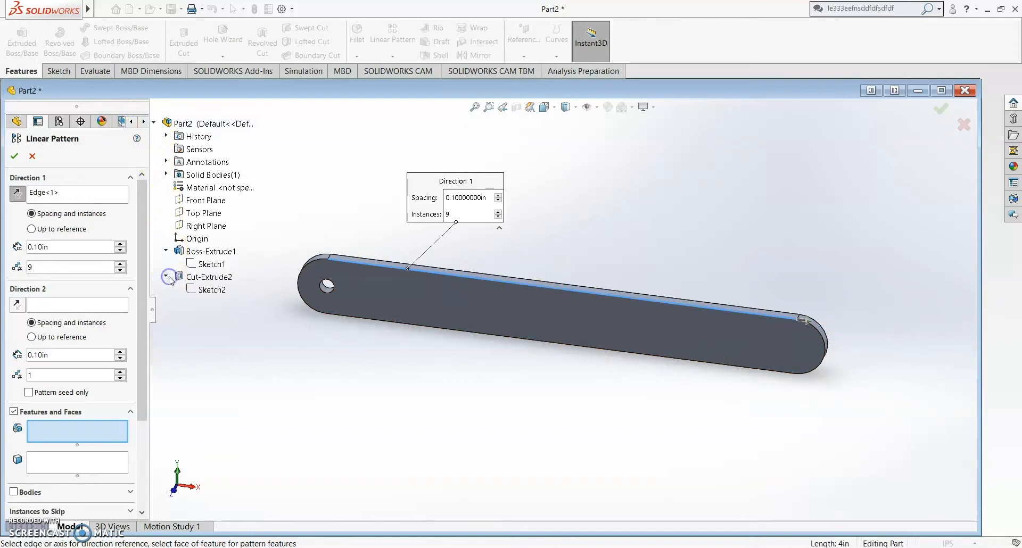
left_click(202, 278)
Step: Set the pattern spacing to 0.5 in, create it with 9 instances, and show the part in isometric view
left_click(66, 266)
left_click_drag(86, 251, 27, 247)
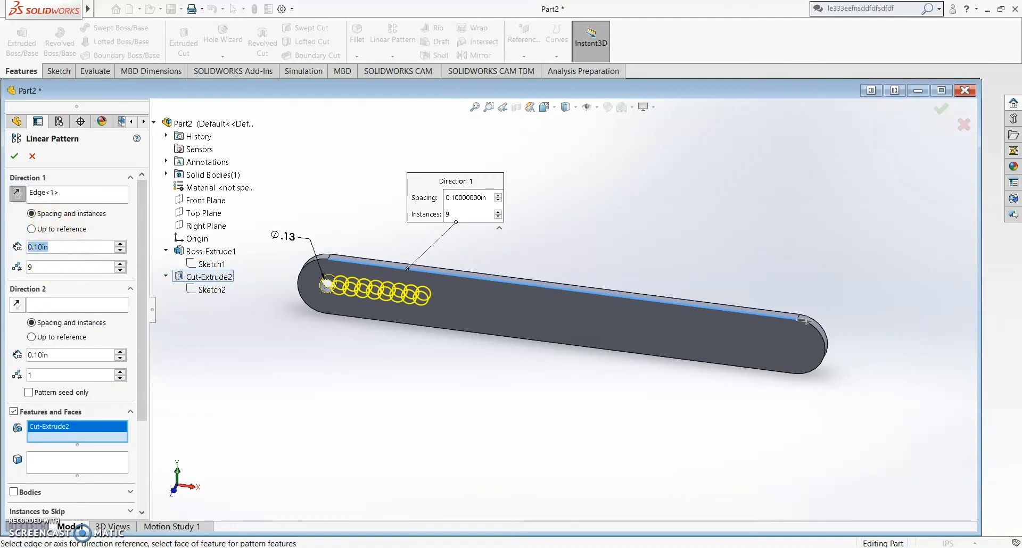
type("0.5")
key("Return")
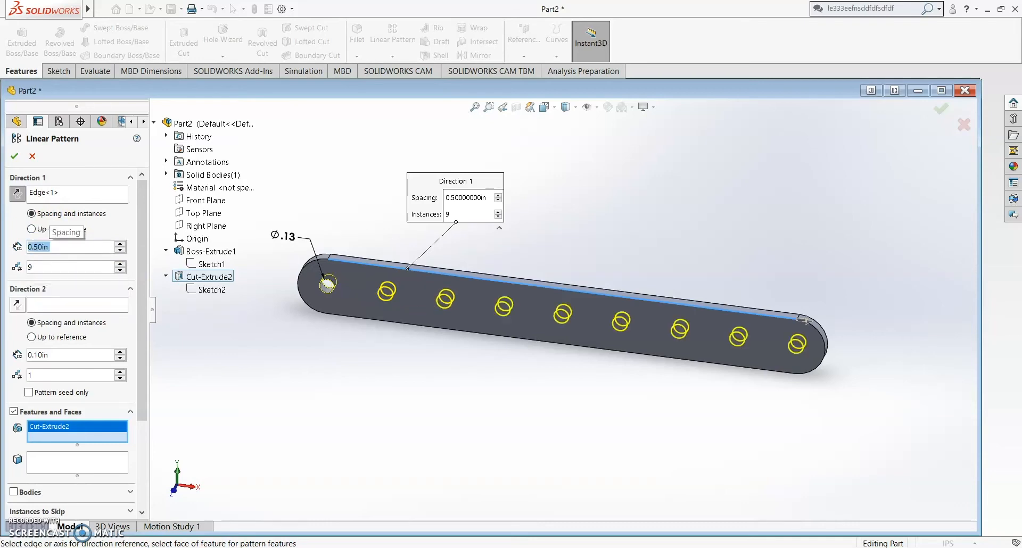
left_click(70, 264)
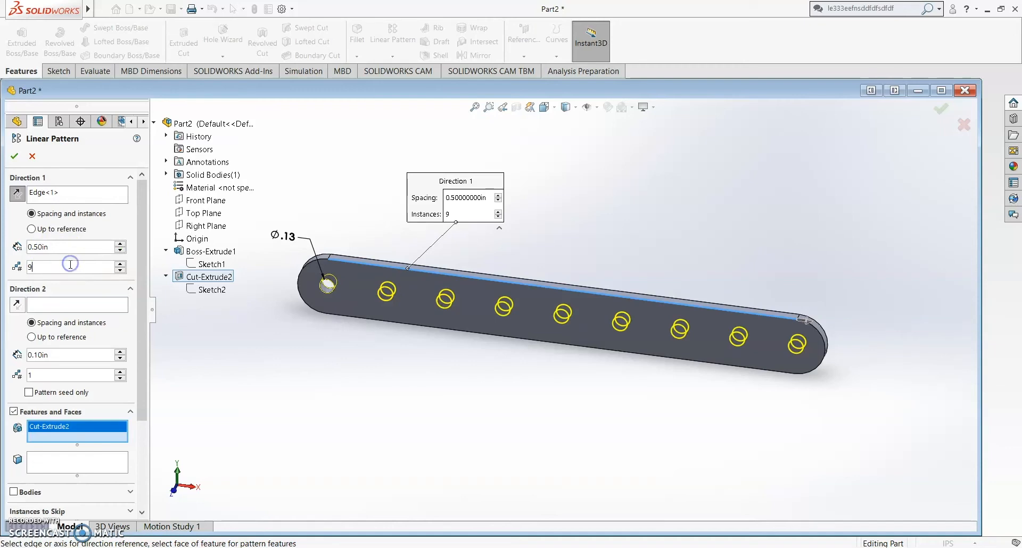
left_click(15, 156)
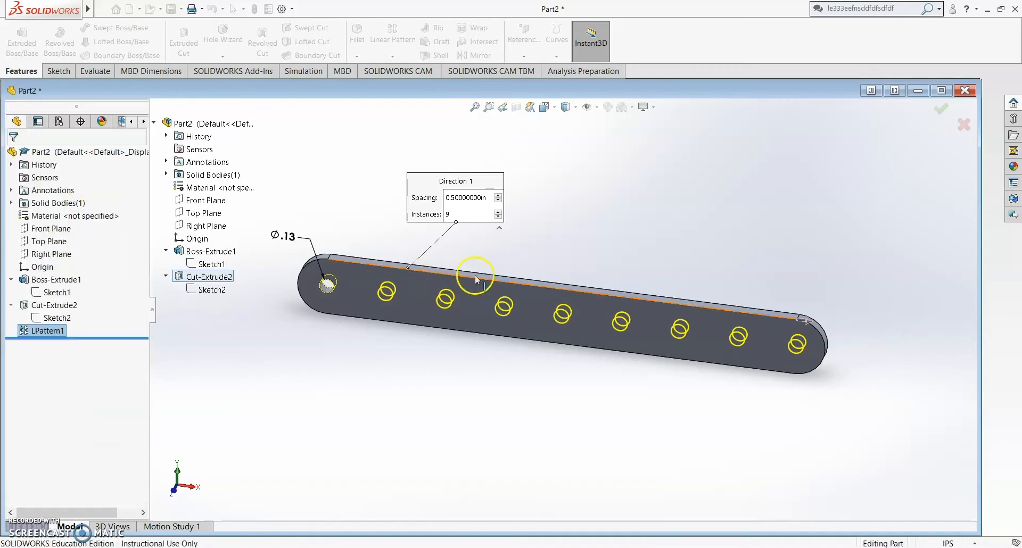
left_click(622, 241)
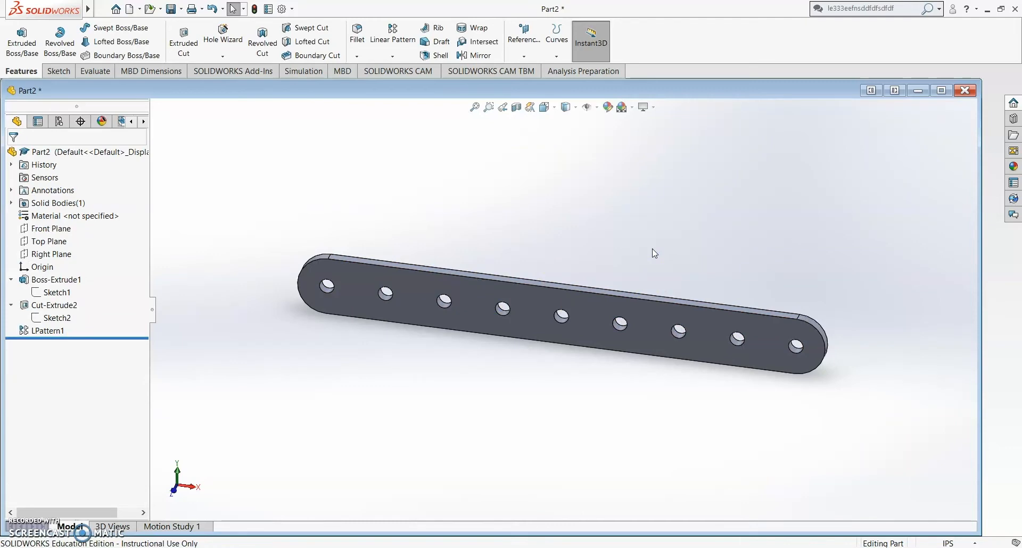
key("ctrl+7")
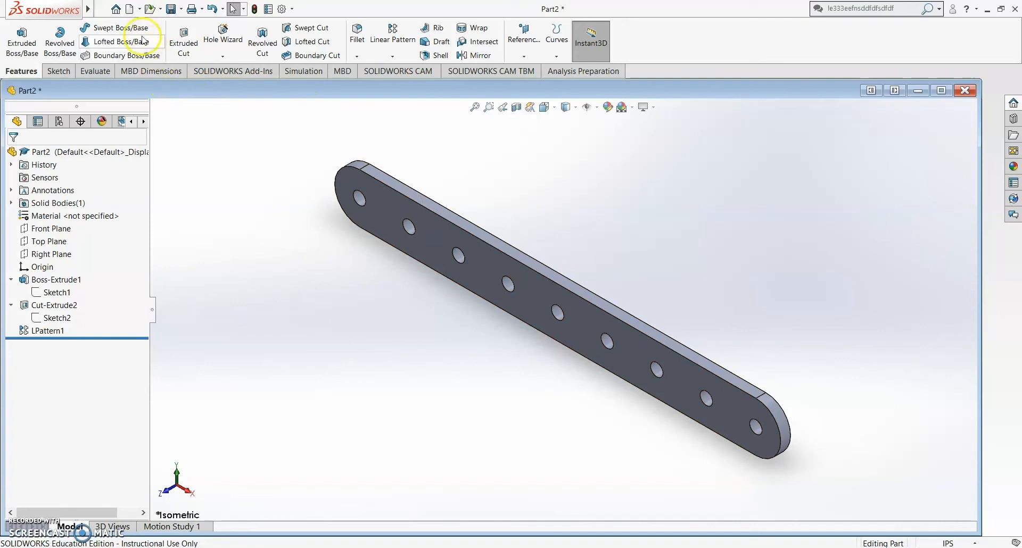
Step: Insert an auto-created design table with model edits allowed to update it
mouse_move(92, 11)
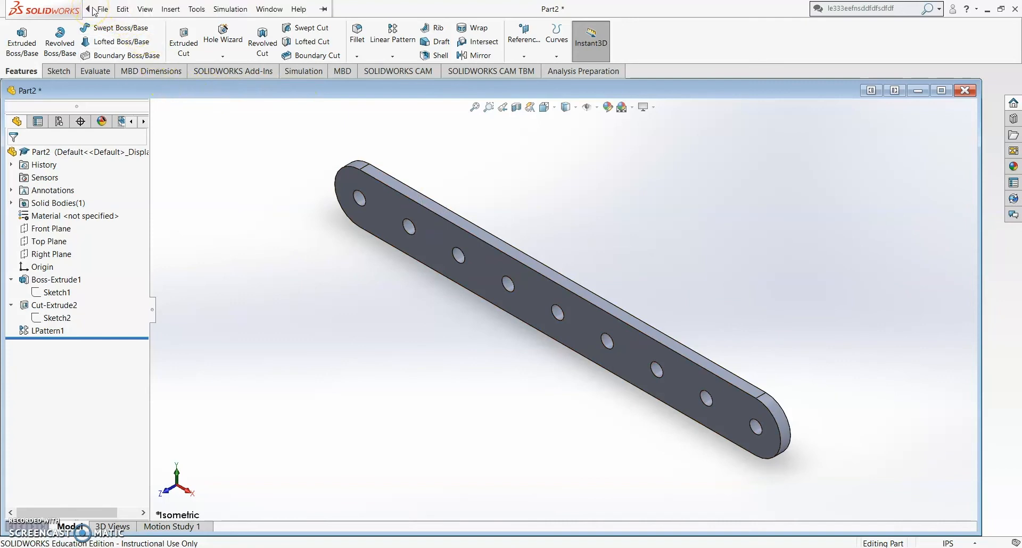
left_click(123, 10)
mouse_move(146, 12)
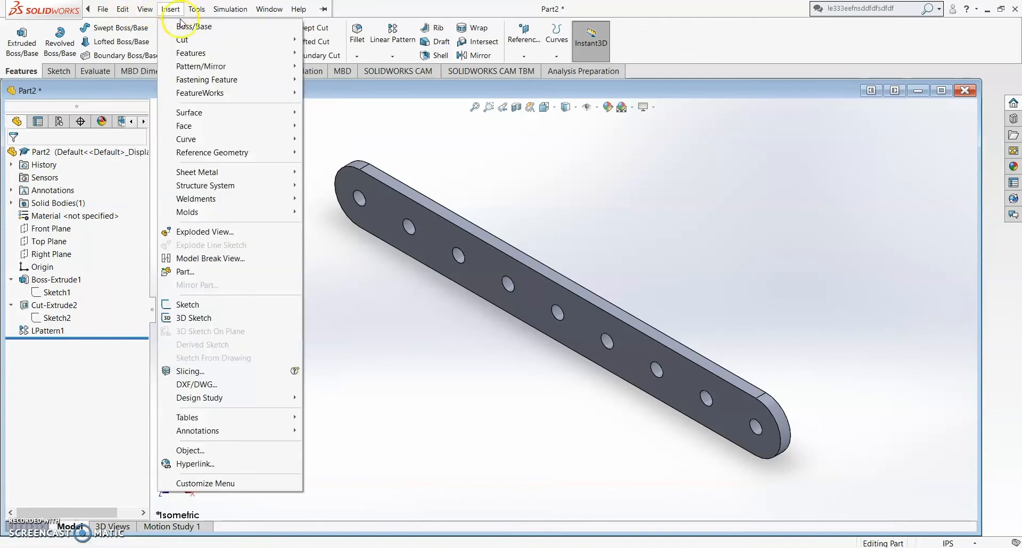
mouse_move(239, 419)
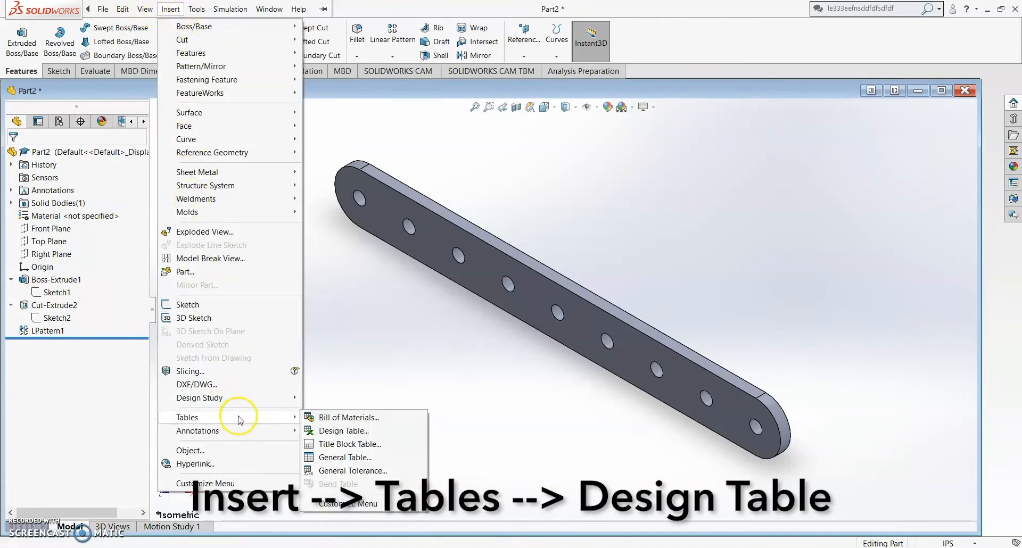
left_click(336, 431)
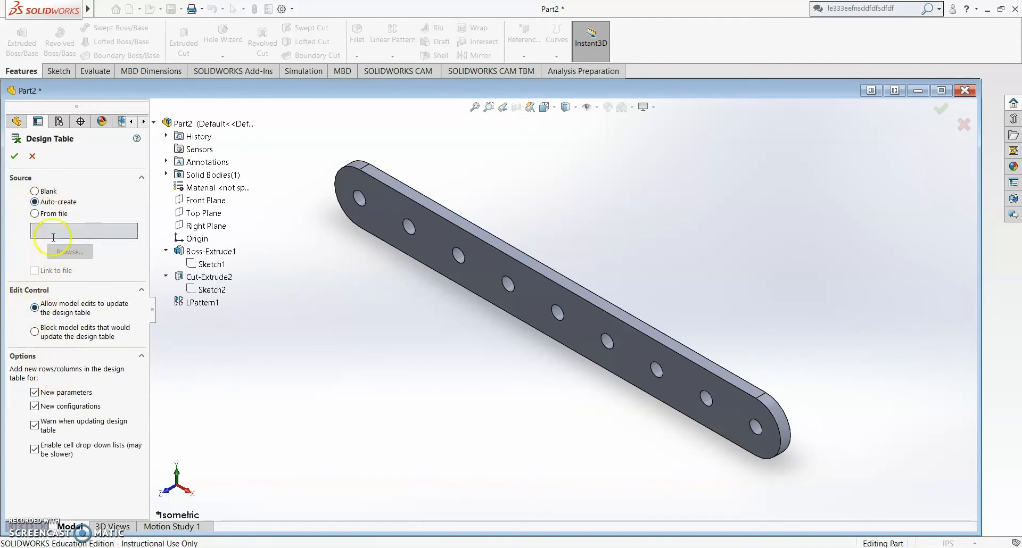
left_click(14, 160)
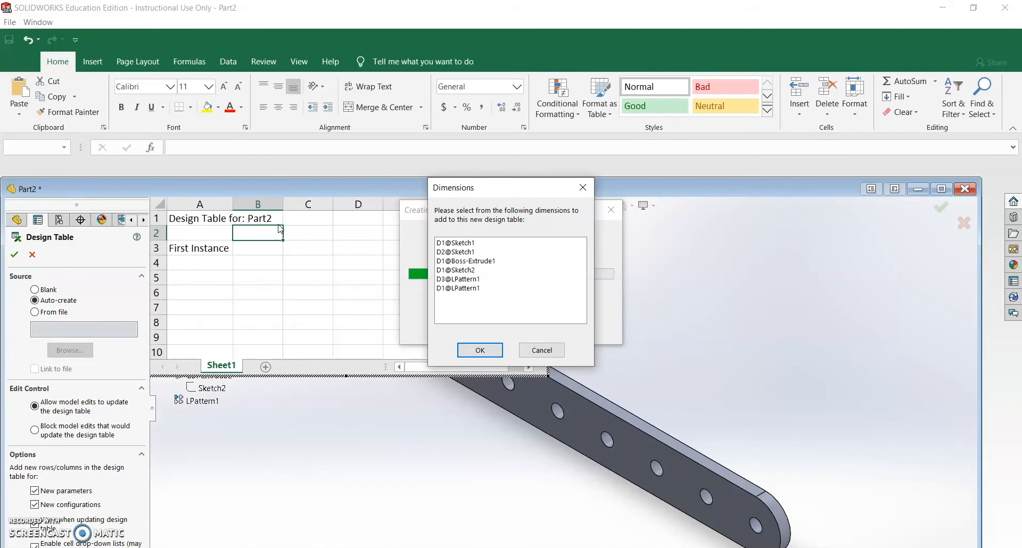
Step: Add all listed dimensions, from D1@Sketch1 through D1@LPattern1, to the new design table
left_click(467, 244)
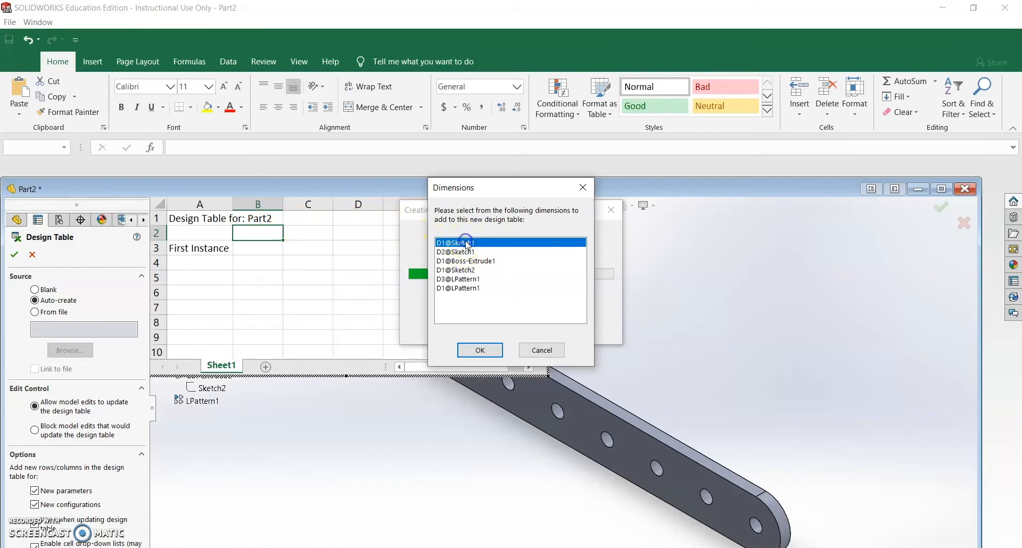
left_click(467, 288, "shift")
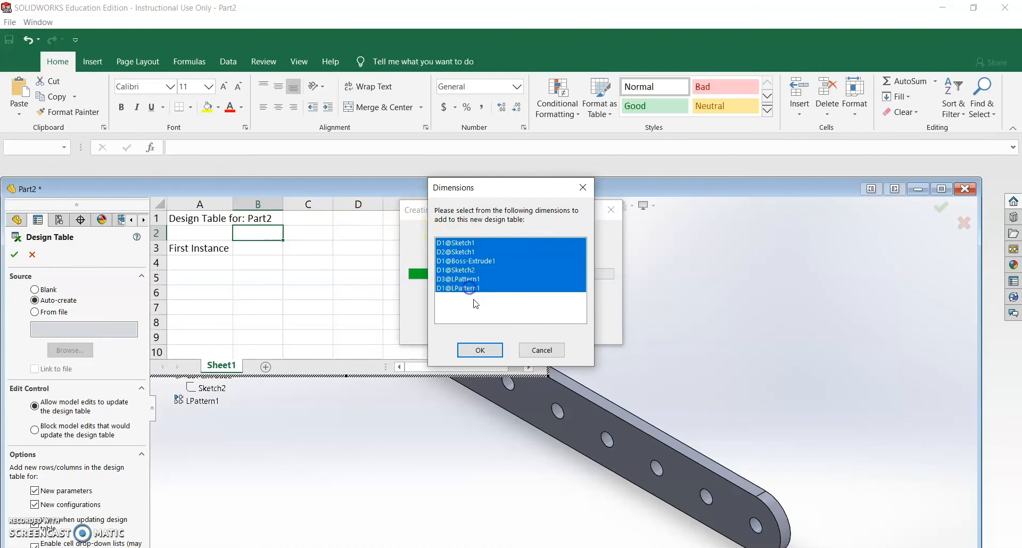
left_click(480, 349)
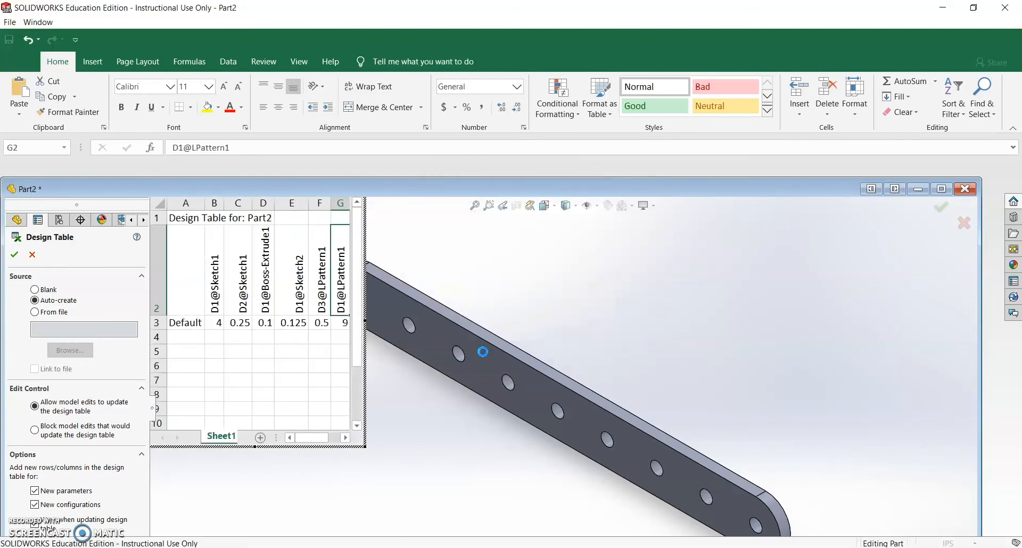
Step: Widen the design table frame to fit every column, and review the dimension headers and the Default configuration row
left_click_drag(365, 446, 547, 441)
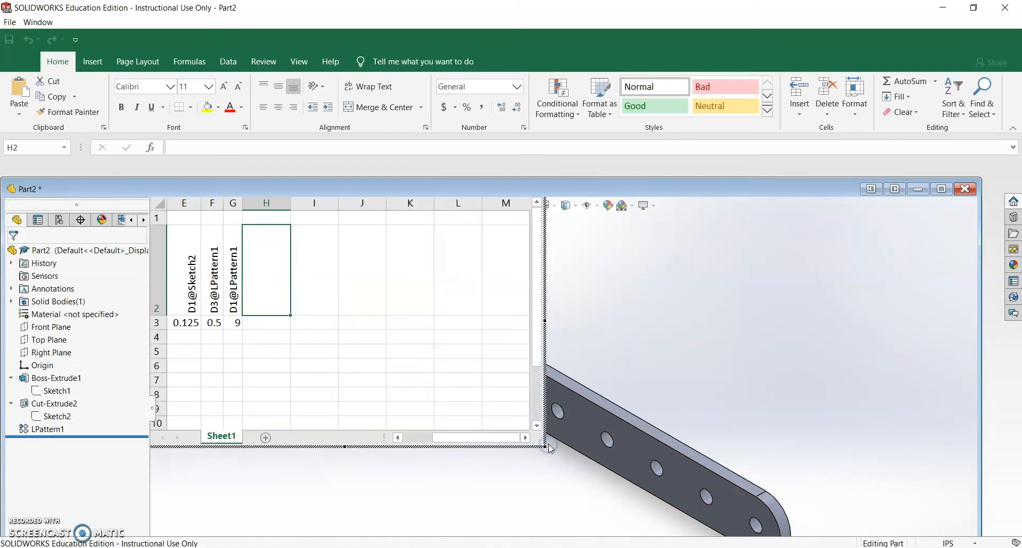
left_click_drag(449, 438, 383, 443)
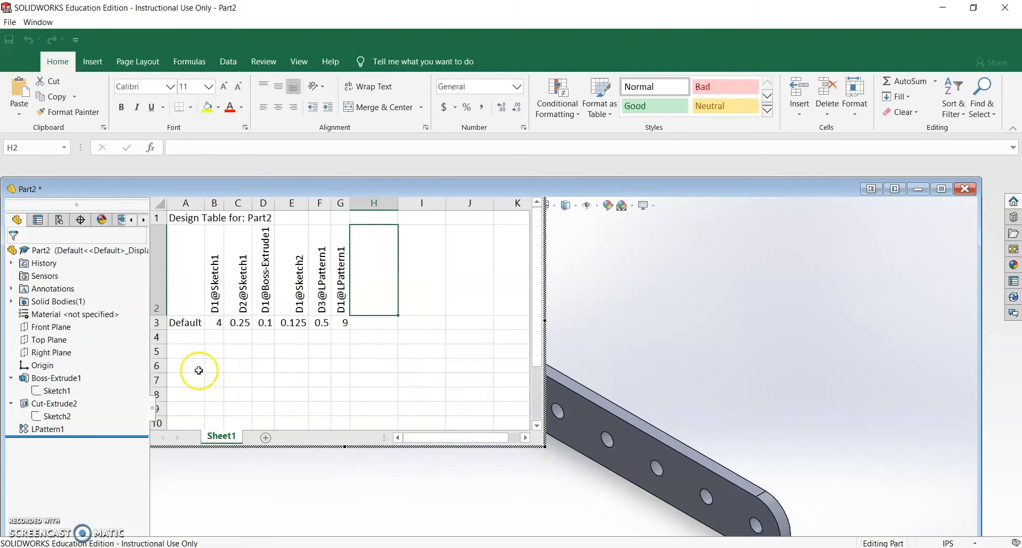
left_click_drag(215, 292, 339, 295)
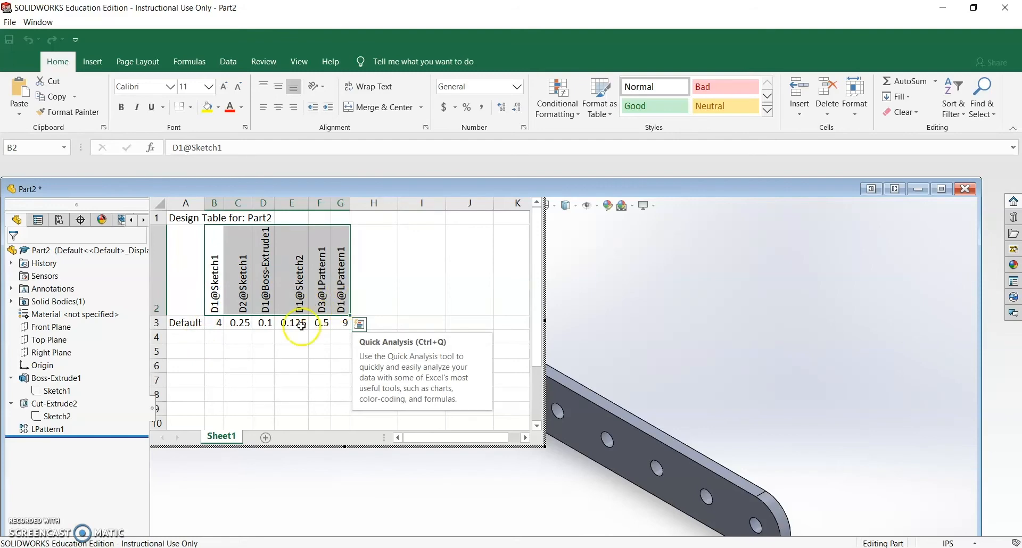
left_click(184, 323)
mouse_move(183, 323)
left_mouse_down()
mouse_move(182, 402)
mouse_move(181, 335)
left_mouse_up()
left_click(182, 339)
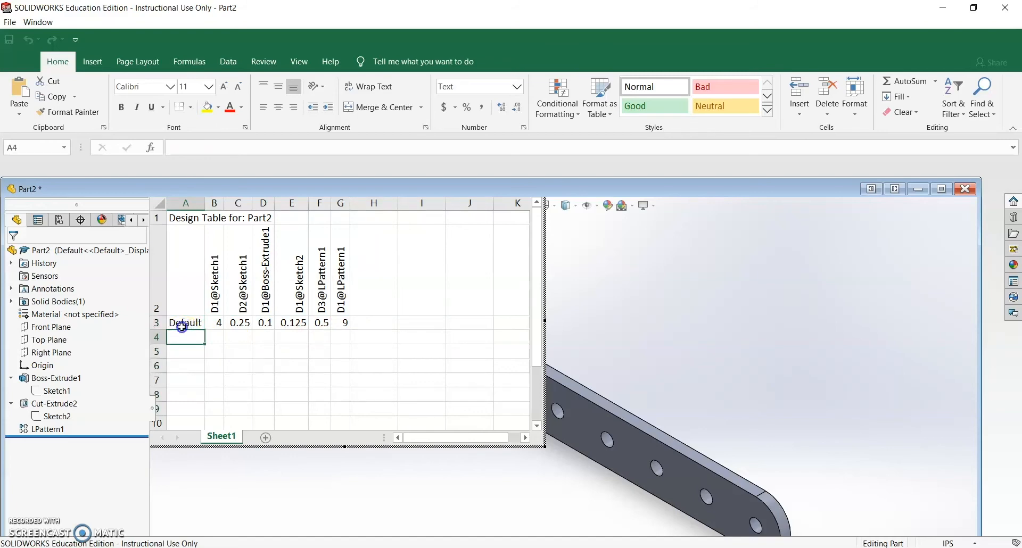
left_click(182, 327)
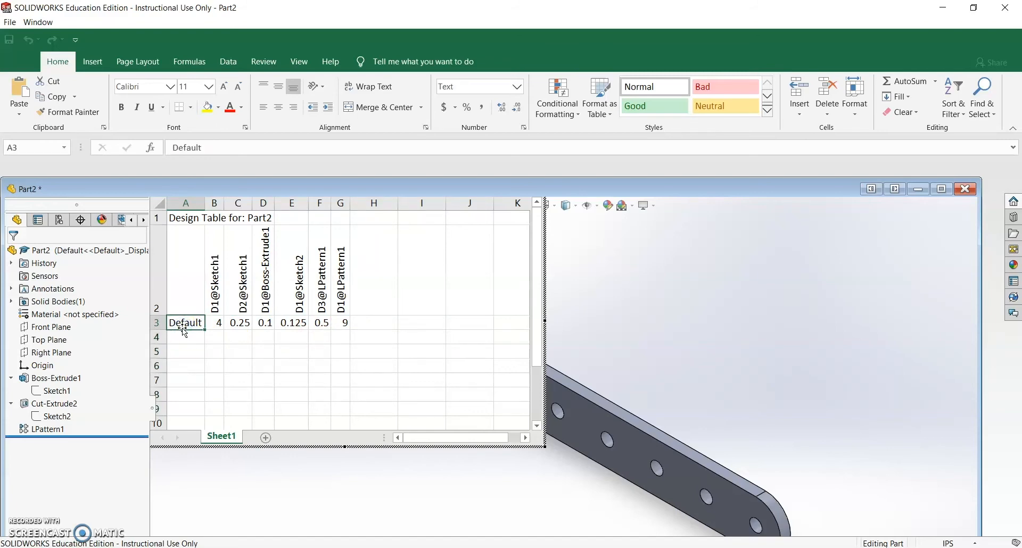
Step: Add configuration rows 3Holes, 5Holes and 7Holes below Default, and close the design table to generate them
left_click(194, 345)
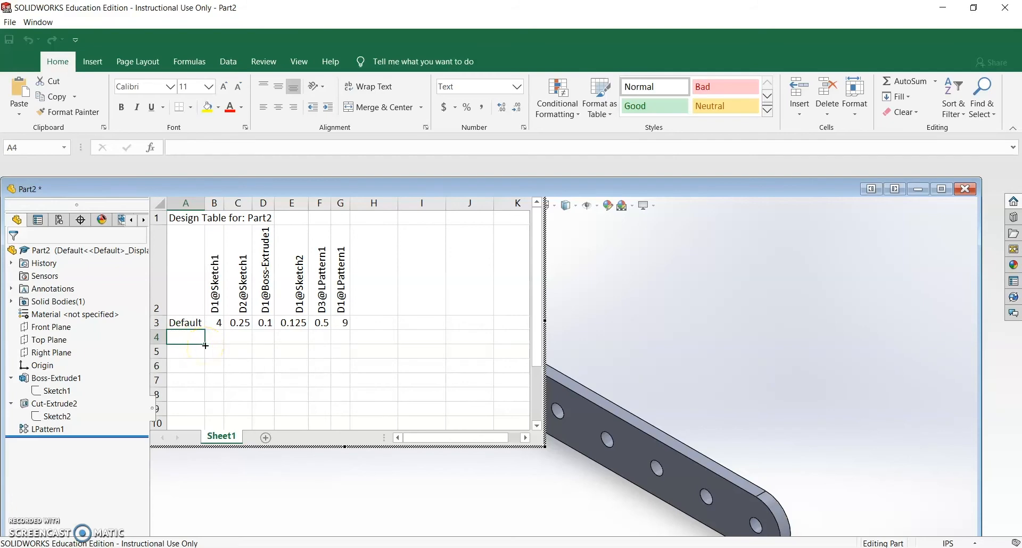
type("3")
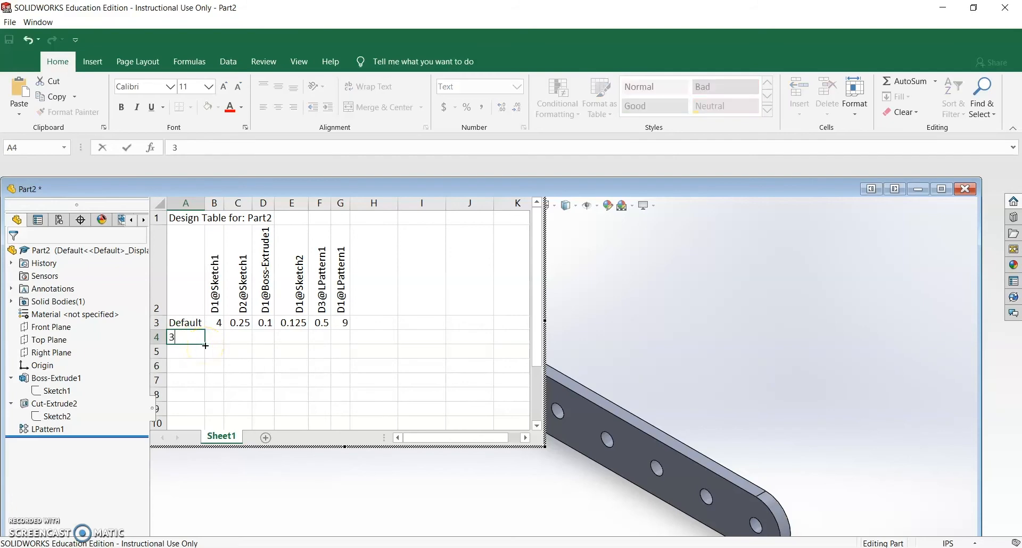
type("Holes")
key("Return")
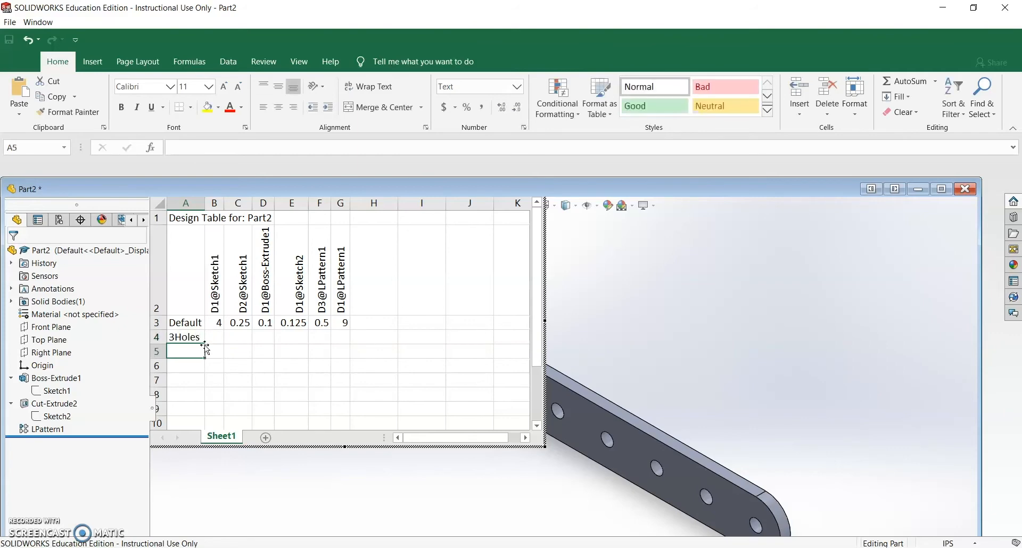
type("5Holes")
key("Return")
type("7H")
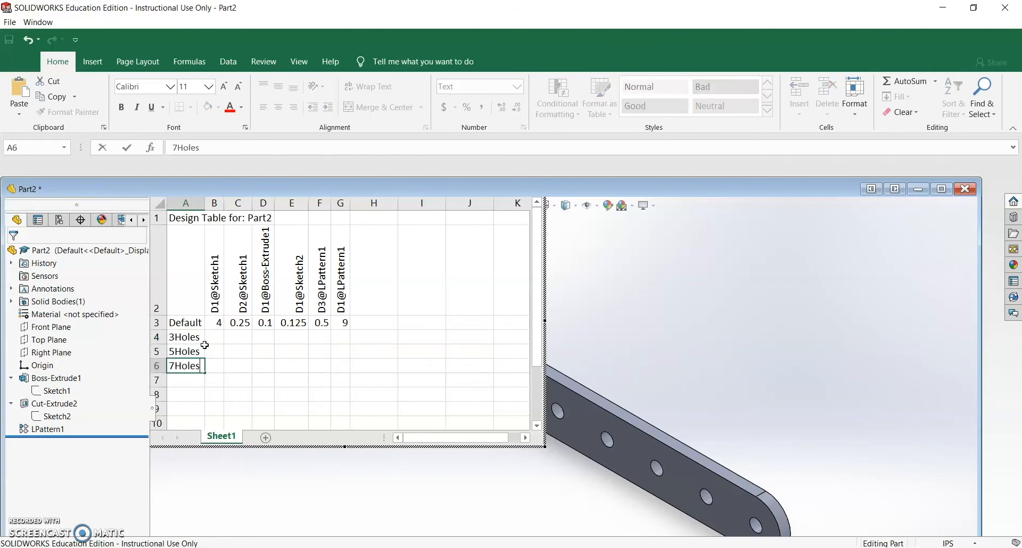
type("oles")
key("Return")
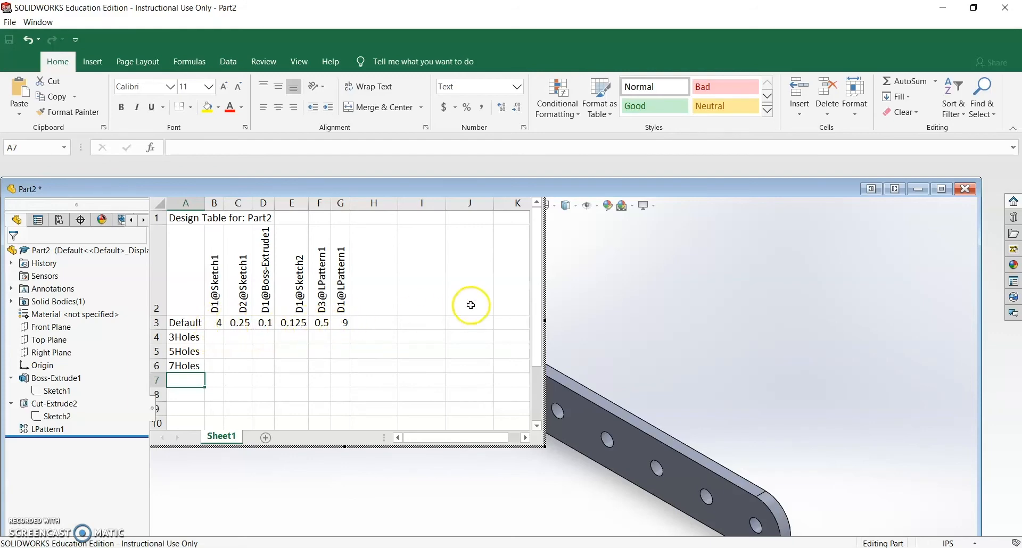
left_click(616, 297)
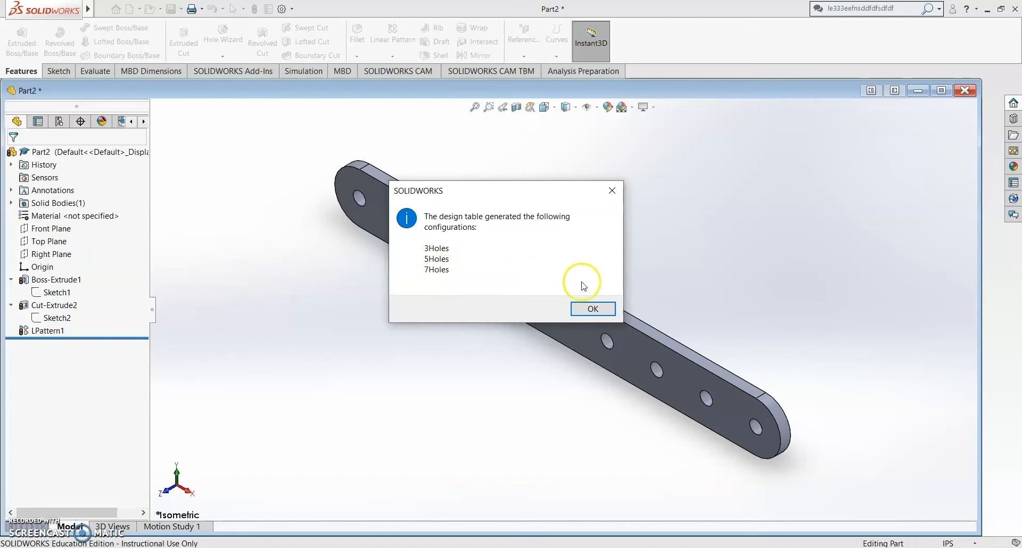
left_click(595, 308)
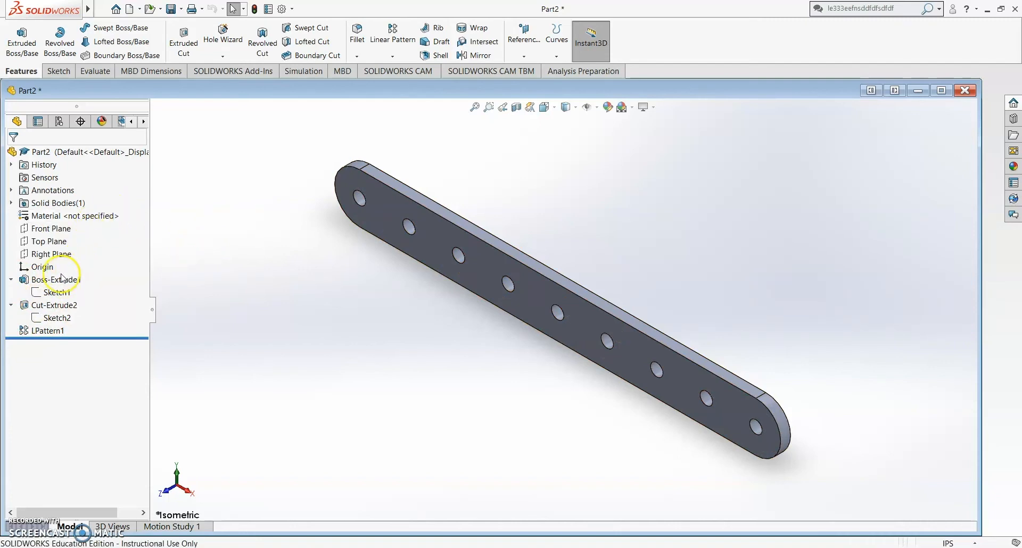
Step: Examine the design table dimensions of the bar sketch, the hole sketch and the linear pattern on the model
left_click(47, 295)
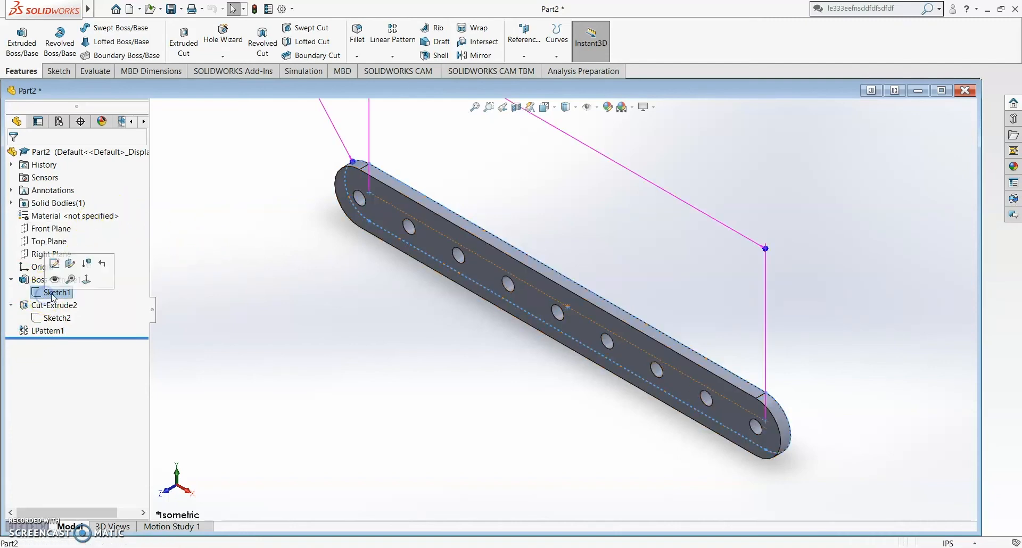
scroll(518, 206, "up", 3)
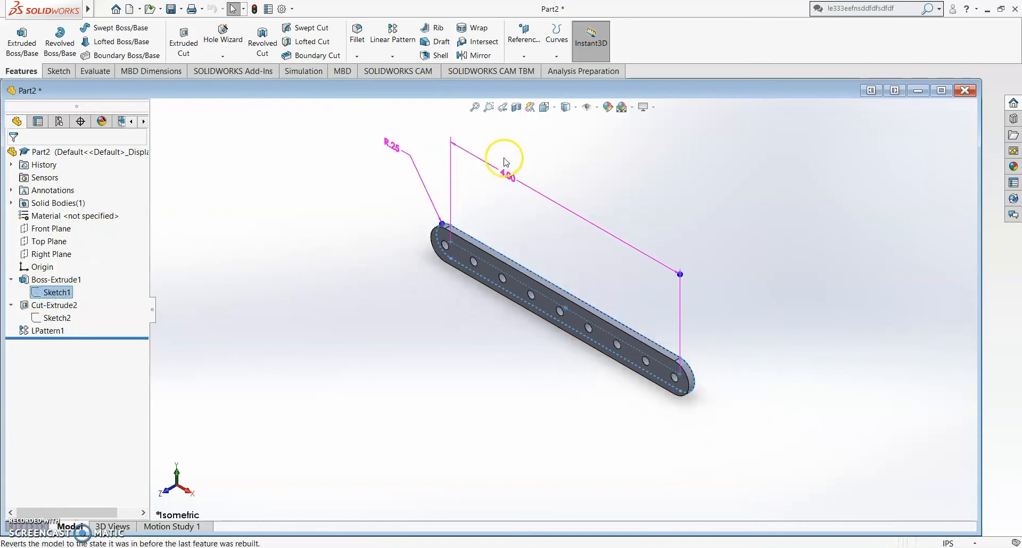
scroll(504, 158, "down", 2)
mouse_move(646, 299)
middle_mouse_down()
mouse_move(682, 326)
mouse_move(723, 272)
mouse_move(719, 309)
middle_mouse_up()
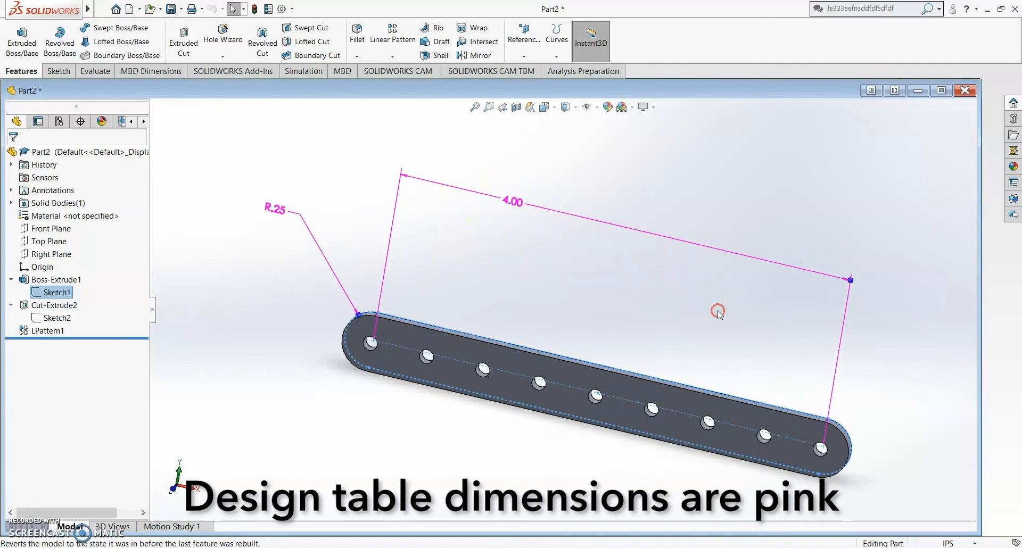
left_click(53, 318)
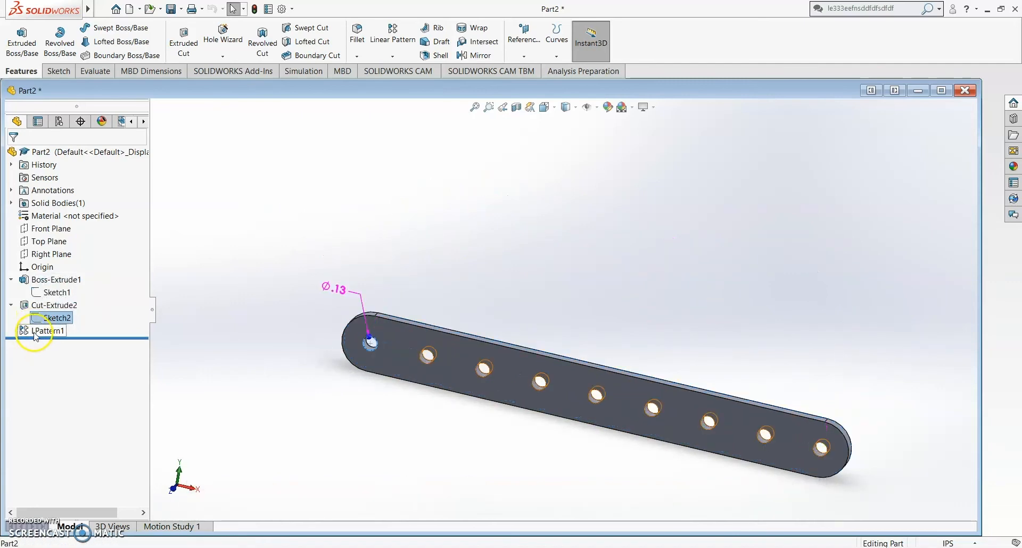
left_click(33, 331)
middle_click_drag(456, 292, 465, 336)
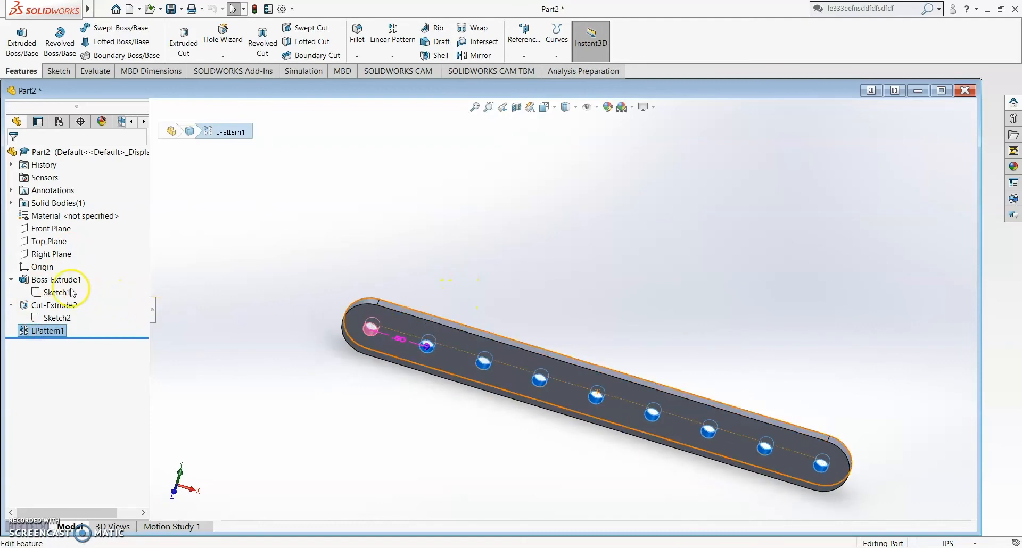
Step: Recheck the bar's length and end radius dimensions, the hole diameter and the pattern spacing to identify the controlling dimensions
left_click(49, 296)
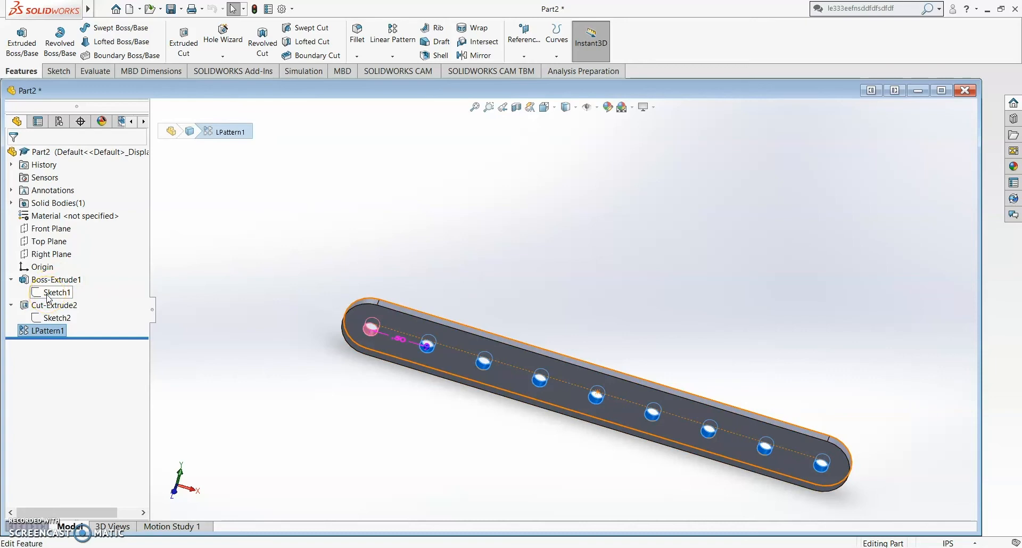
left_click(49, 296)
left_click(580, 278)
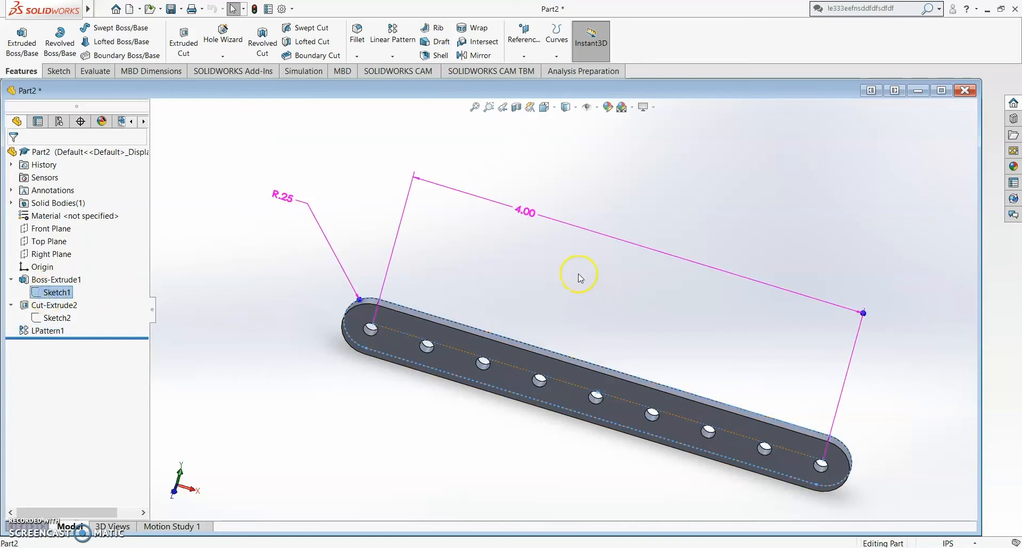
left_click(565, 226)
left_click(543, 267)
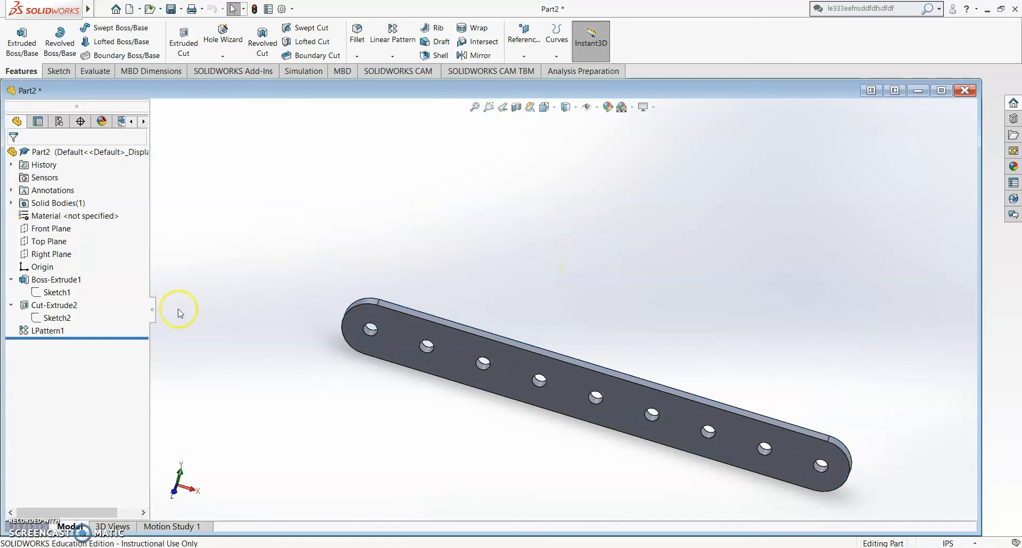
left_click(53, 293)
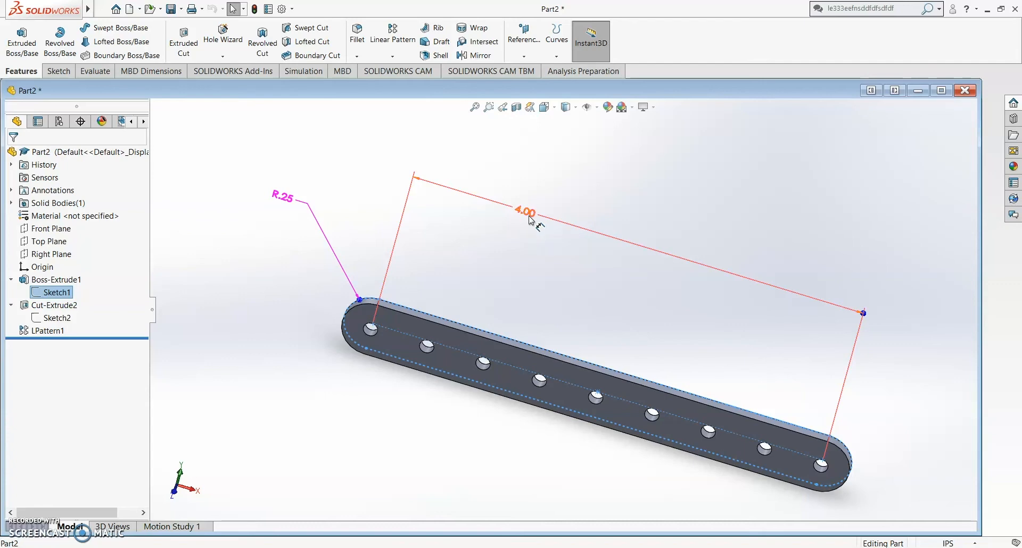
left_click(47, 321)
left_click(42, 332)
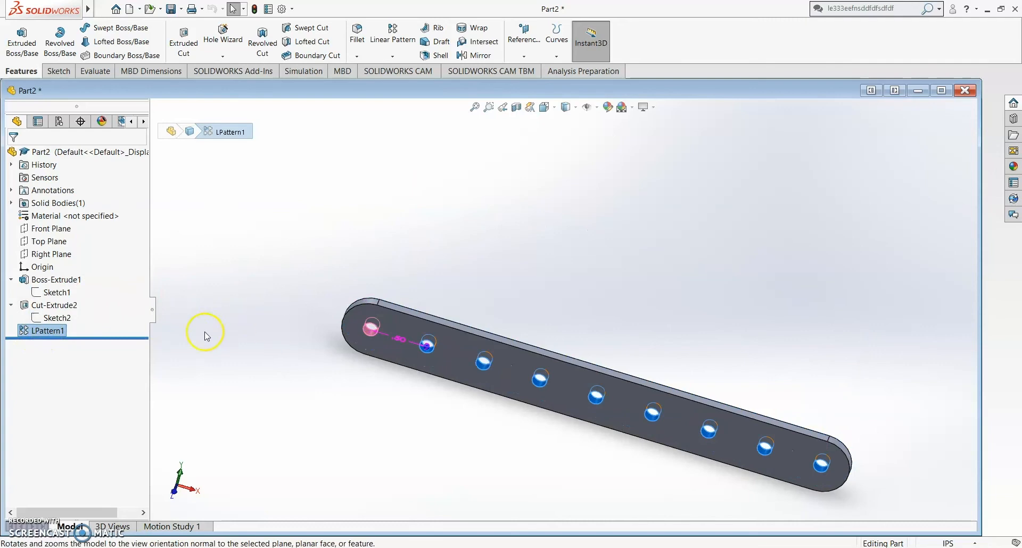
left_click(47, 318)
Step: Open the linear pattern's definition to check its spacing and instance count, close it, and display the bar sketch's dimensions
left_click(42, 331)
left_click(53, 307)
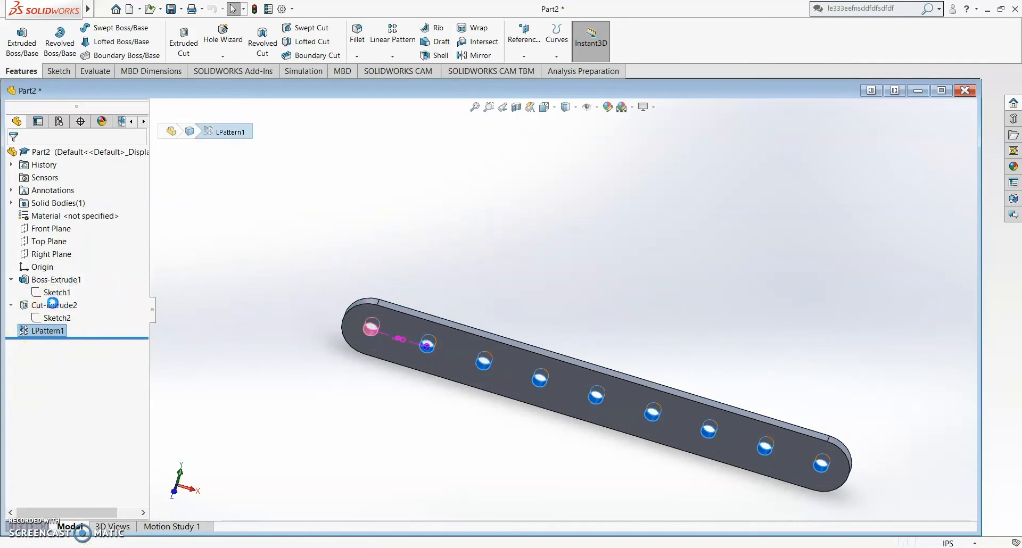
left_click(48, 271)
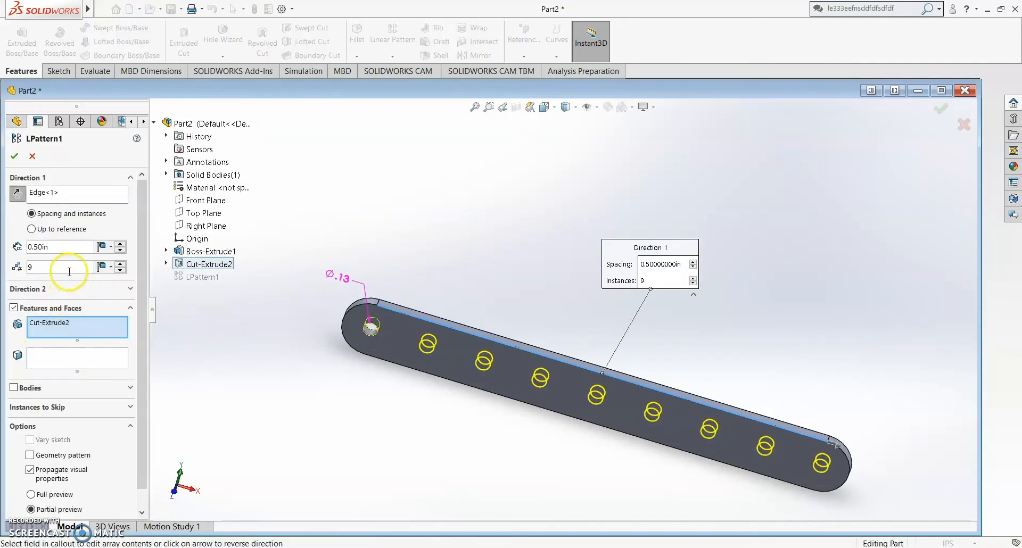
double_click(41, 265)
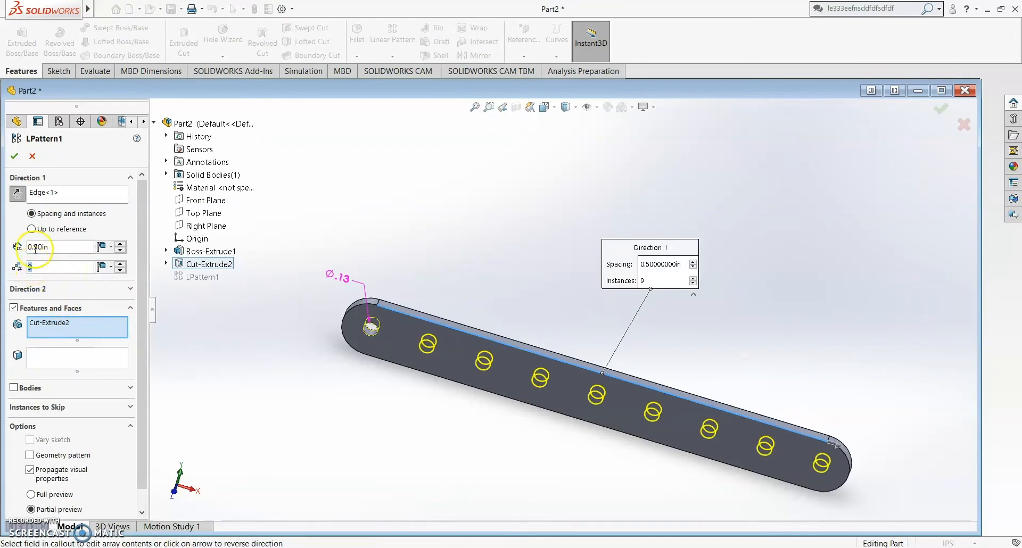
left_click(13, 157)
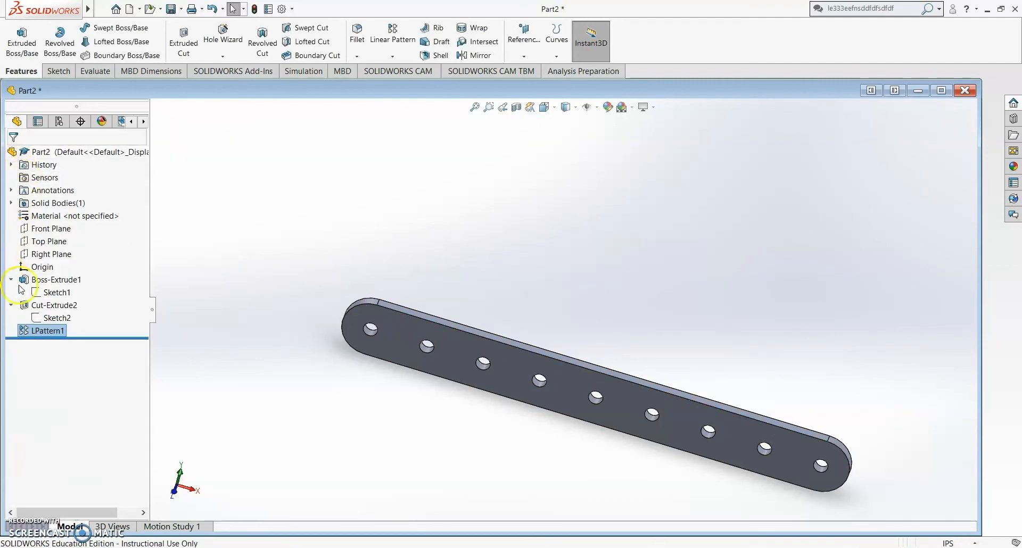
left_click(57, 293)
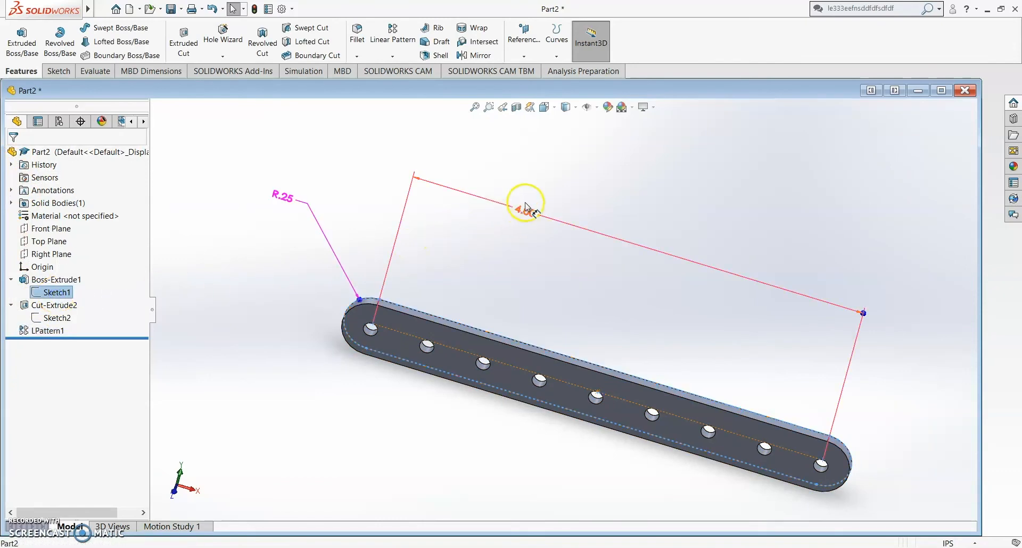
Step: Clear the displayed sketch dimensions and reopen the existing design table for editing without adding any further configurations or parameters
left_click(195, 176)
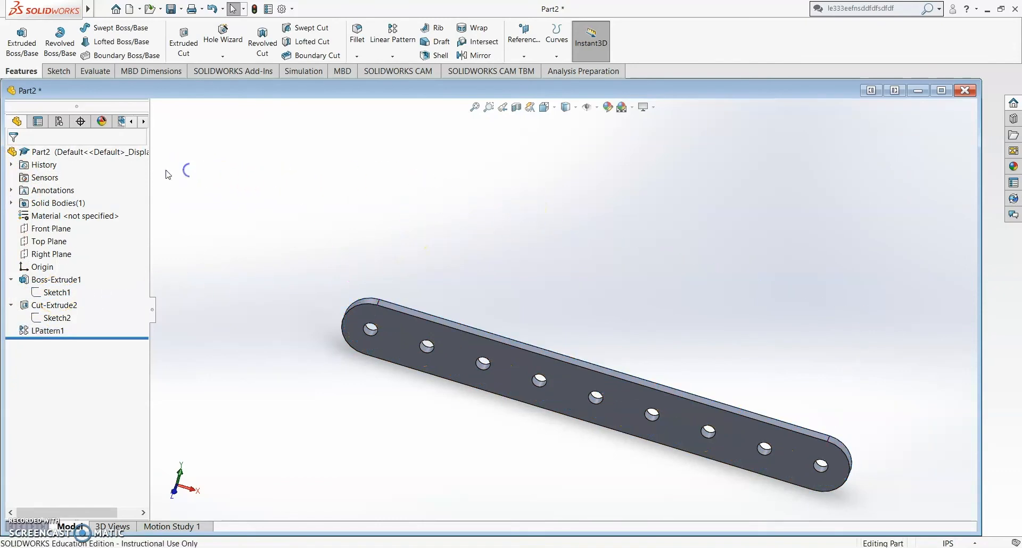
left_click(59, 122)
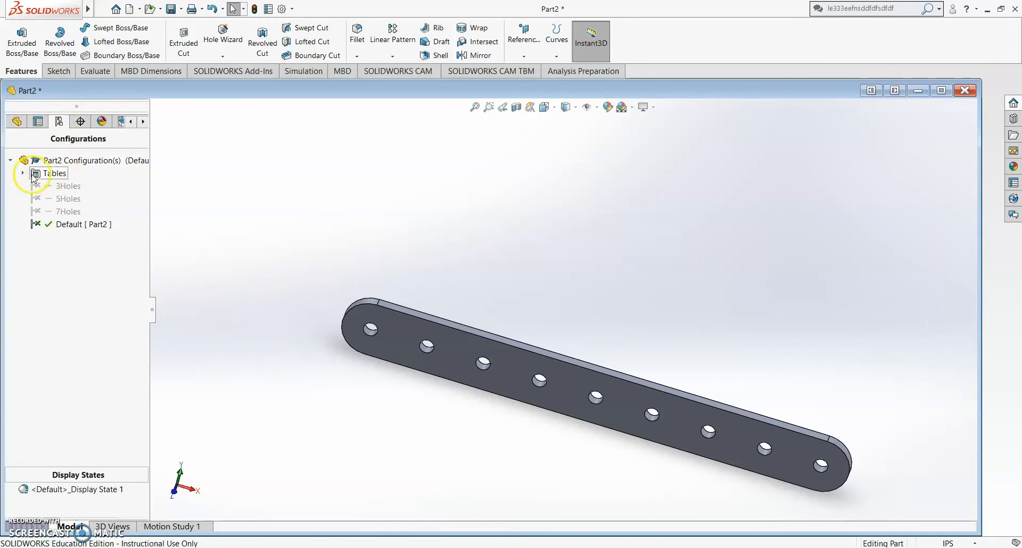
left_click(24, 174)
left_click(68, 188)
right_click(68, 189)
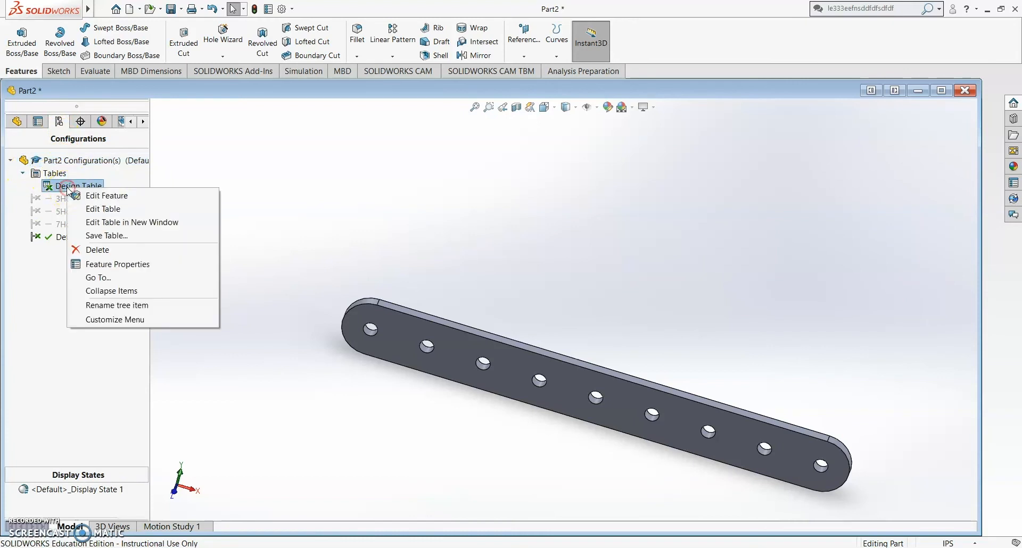
left_click(96, 211)
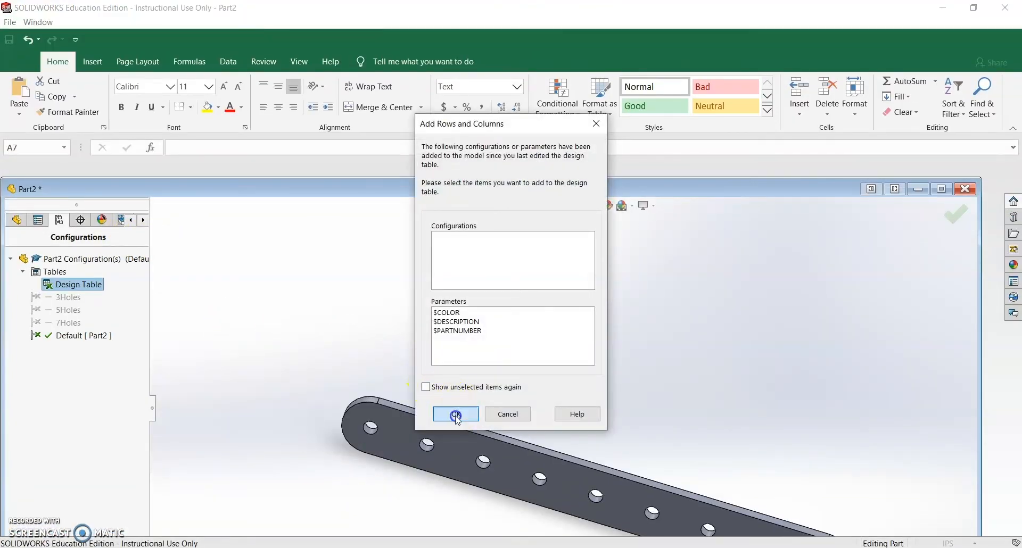
left_click(457, 413)
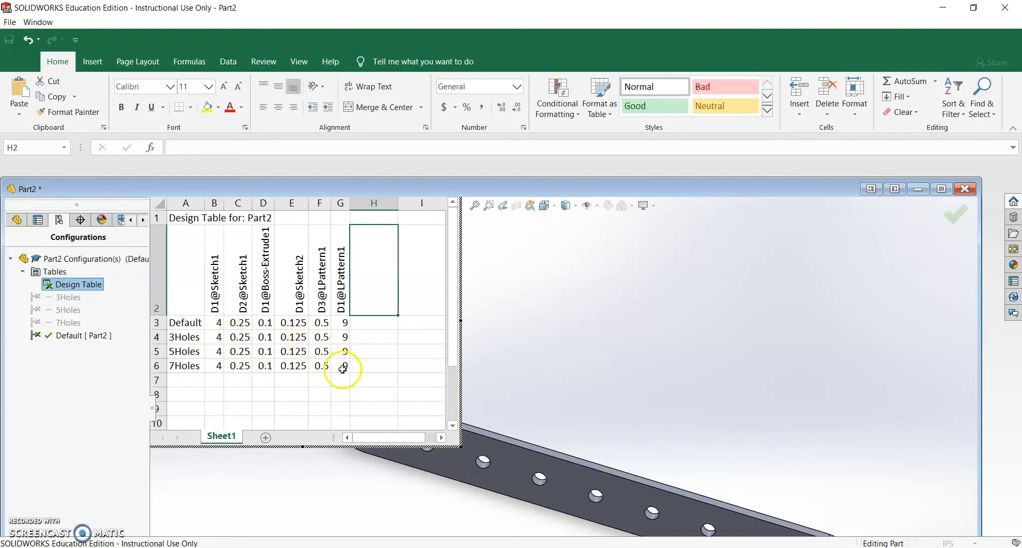
Step: Set the bar length D1@Sketch1 in the design table to 1in for 3Holes, 2in for 5Holes and 3in for 7Holes
left_click(216, 342)
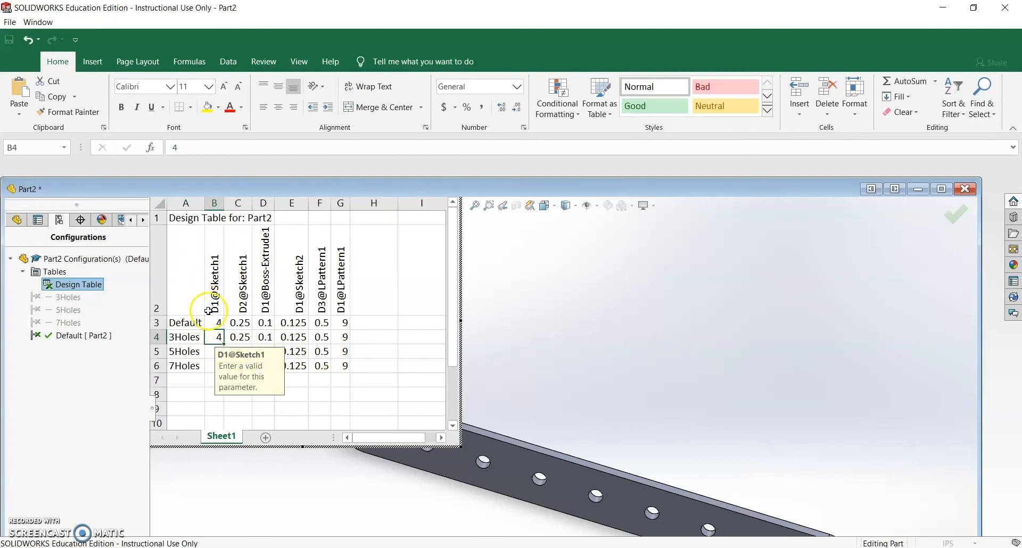
left_click(213, 352)
type("1in")
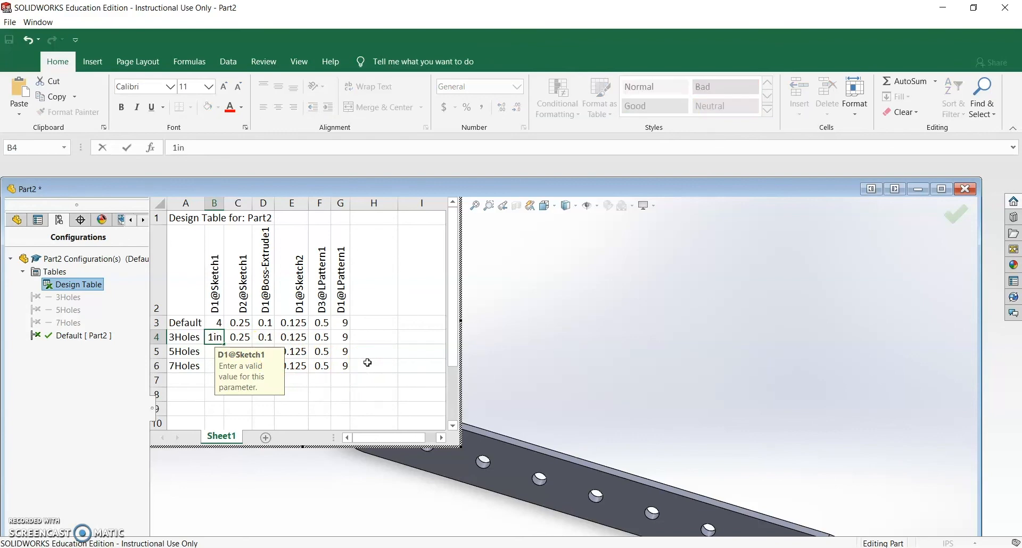
key("Return")
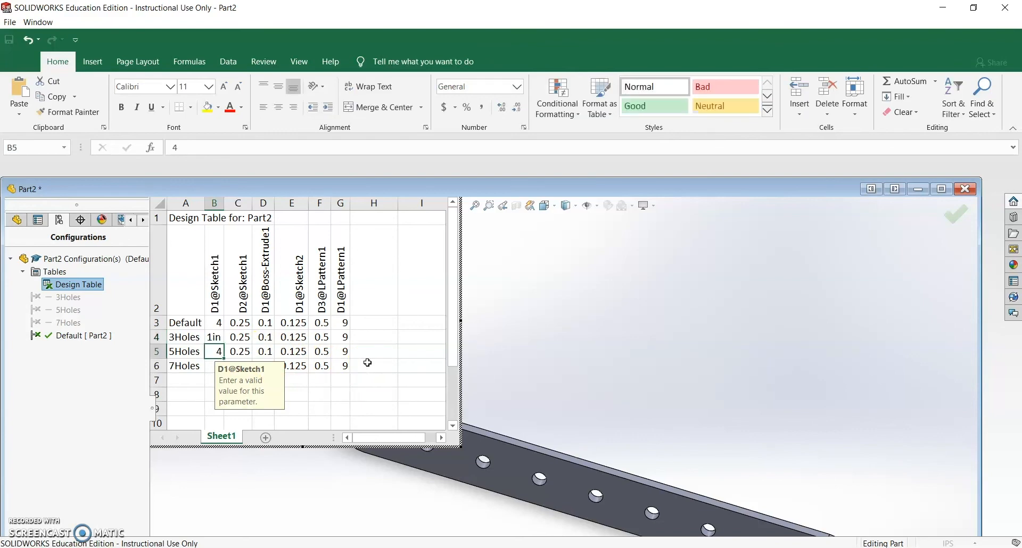
type("2in")
key("Return")
type("3in")
key("Return")
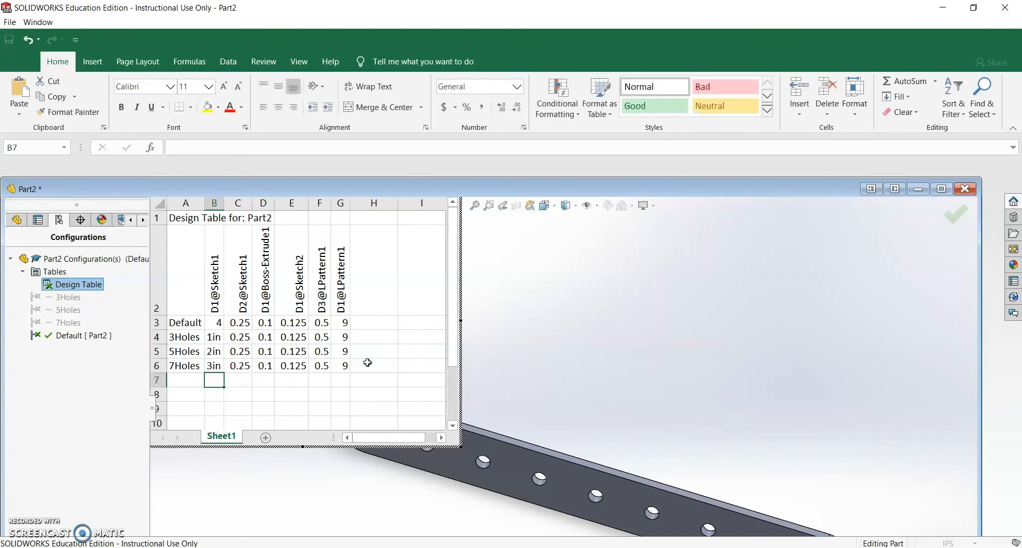
Step: Set the pattern instance count D1@LPattern1 to 3 for 3Holes, 5 for 5Holes and 7 for 7Holes
key("Right")
key("Up")
key("Up")
key("Up")
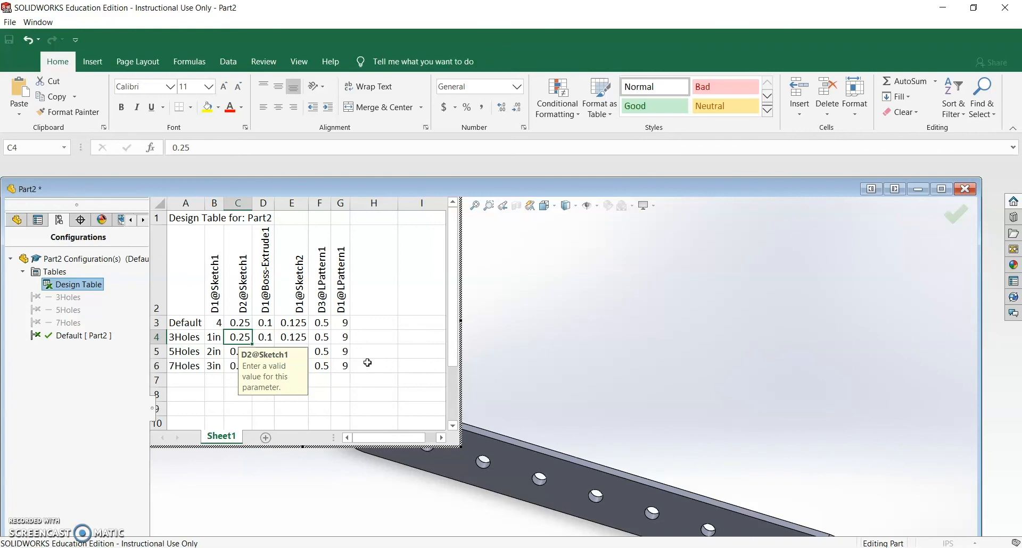
key("Right")
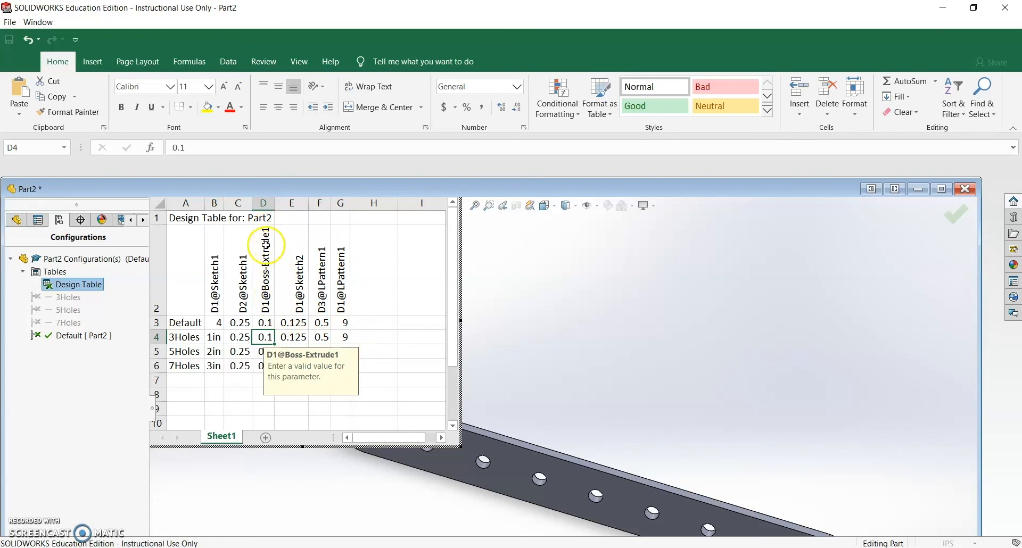
left_click(307, 337)
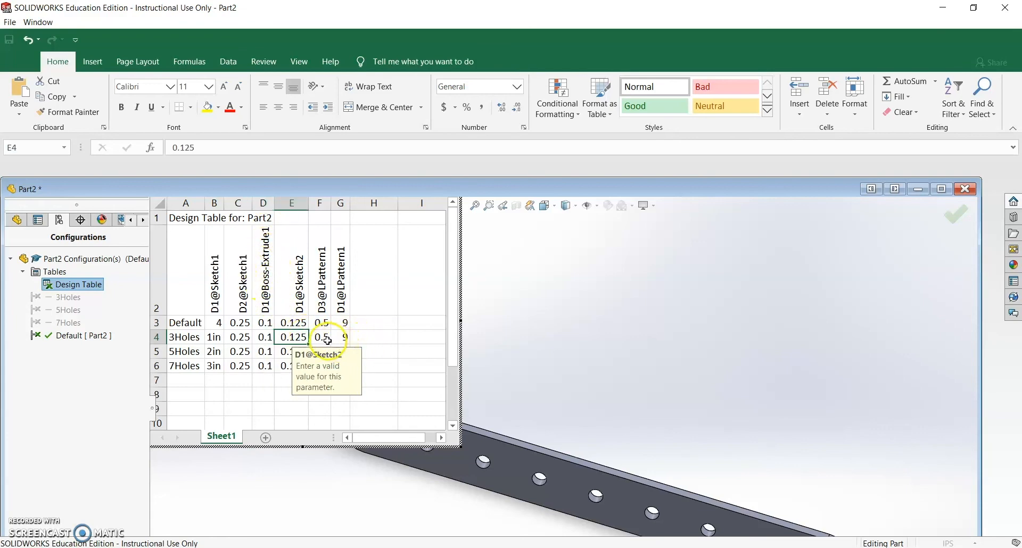
left_click(324, 337)
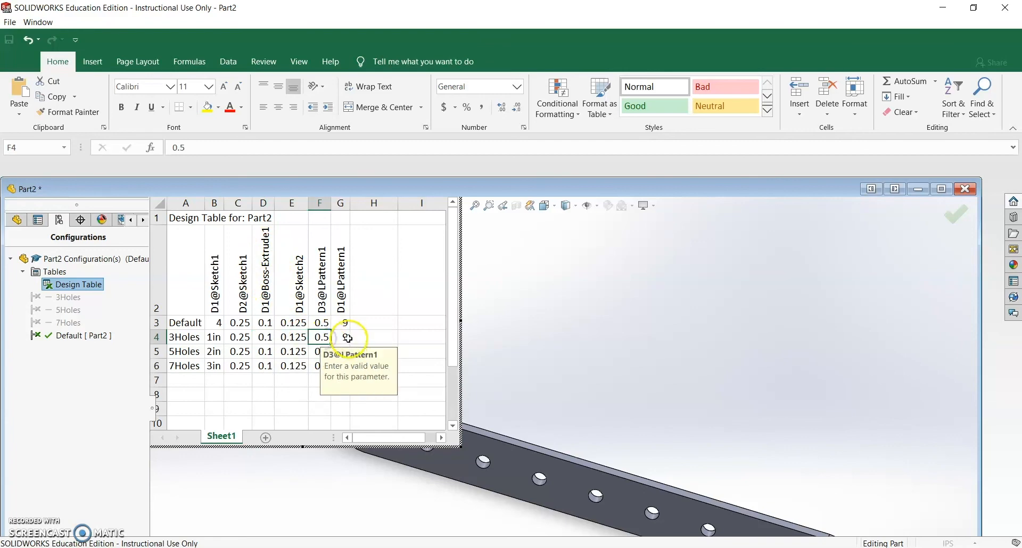
left_click(345, 338)
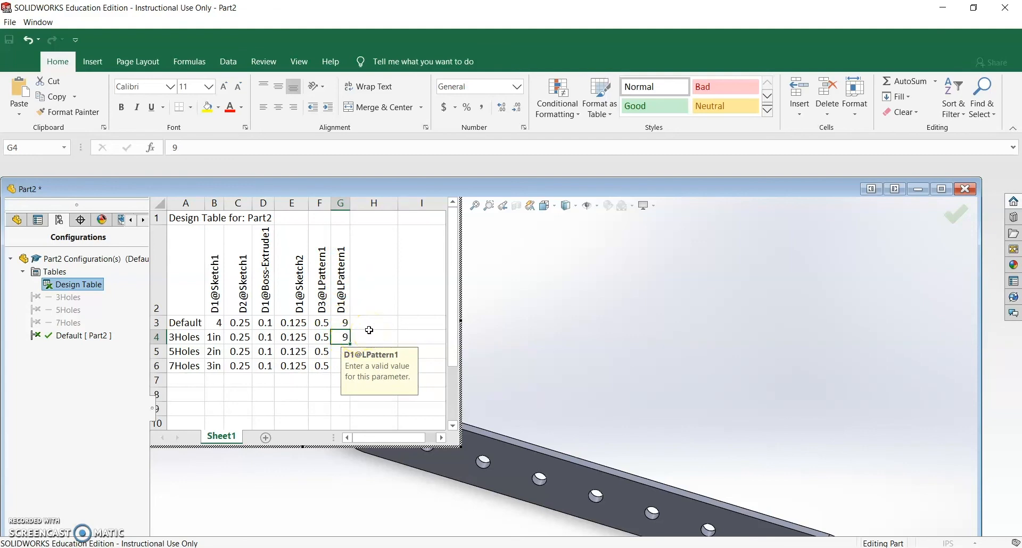
type("3")
key("Return")
type("4")
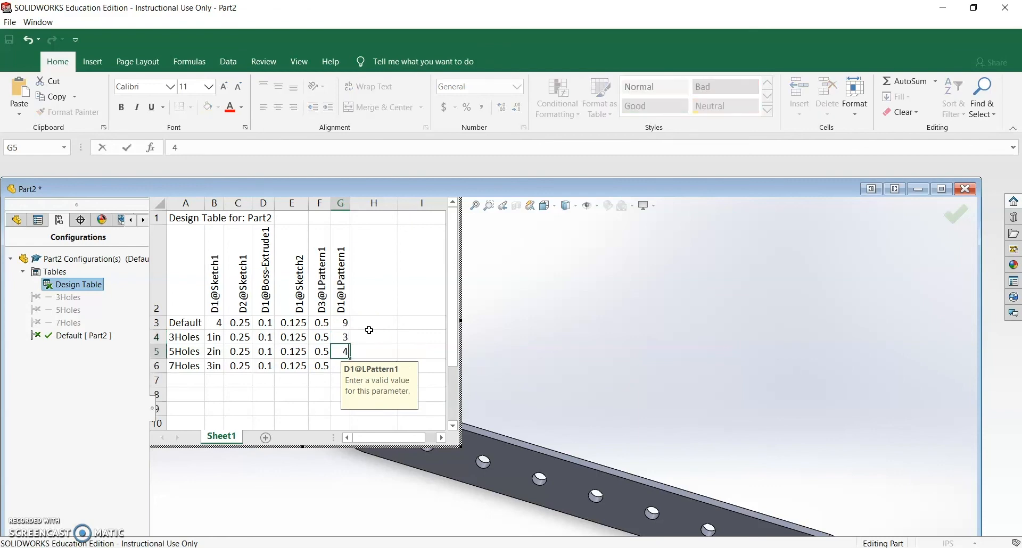
key("Return")
type("7")
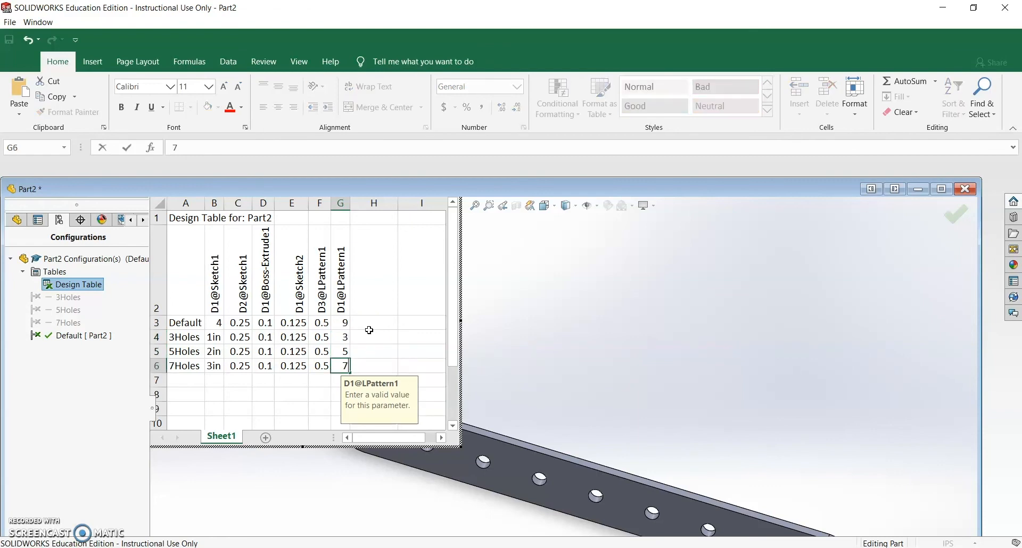
key("Return")
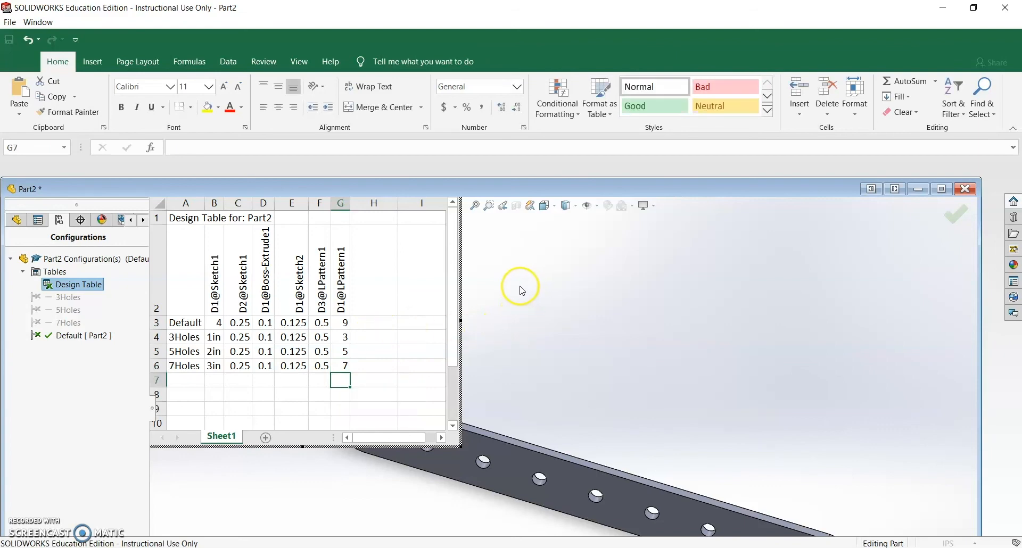
Step: Re-enter the 5Holes bar length as 2 without a unit, and close the design table to update the configurations
left_click(216, 337)
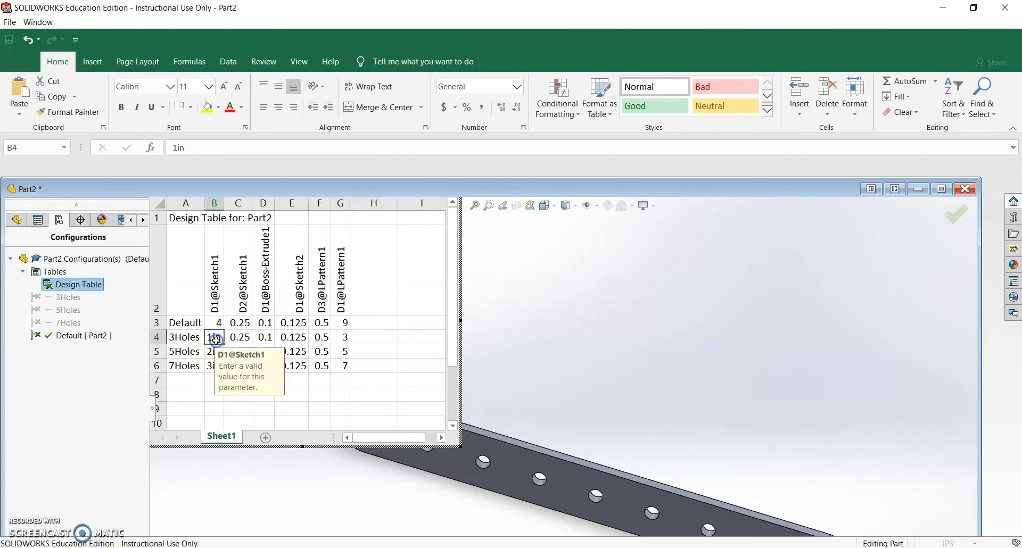
left_click(220, 337)
left_click(213, 352)
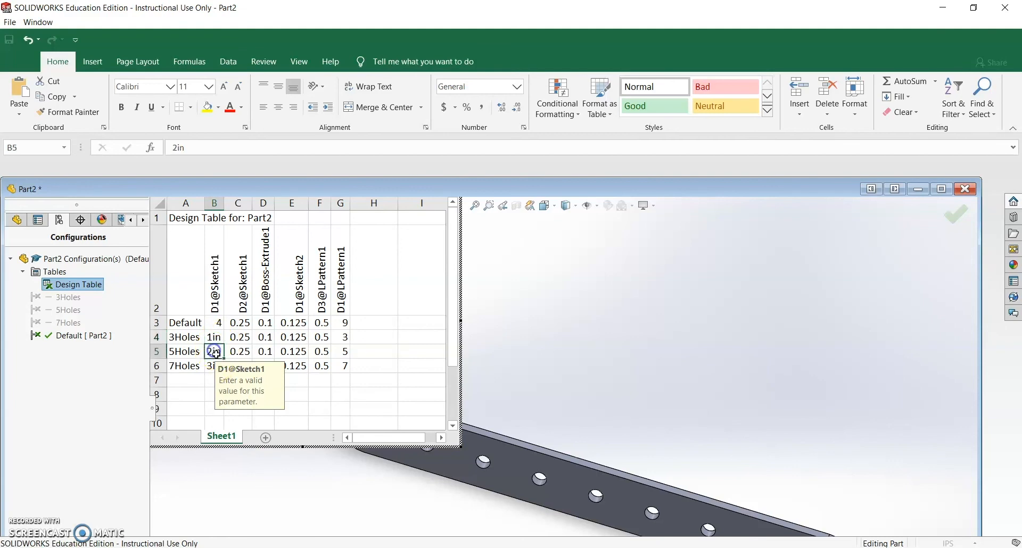
type("2")
key("Return")
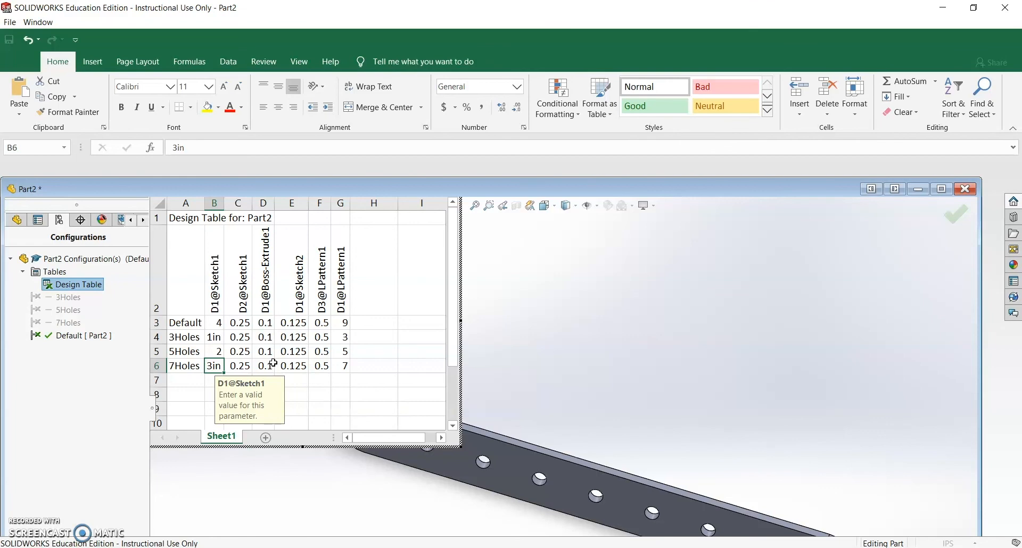
left_click(563, 292)
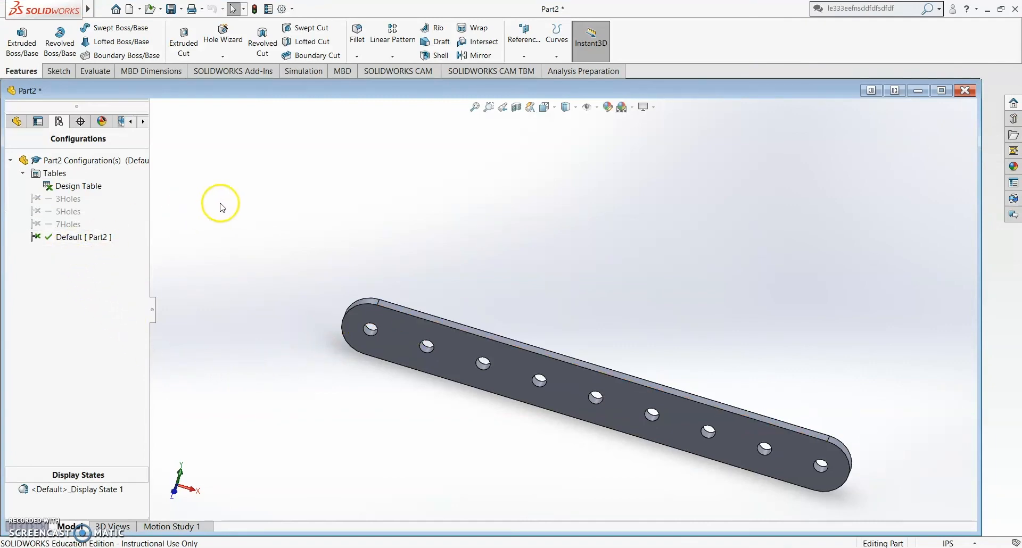
Step: Check the 3Holes, 7Holes and 5Holes configurations in isometric view by activating each, then reactivate Default and return to the feature tree
key("ctrl+7")
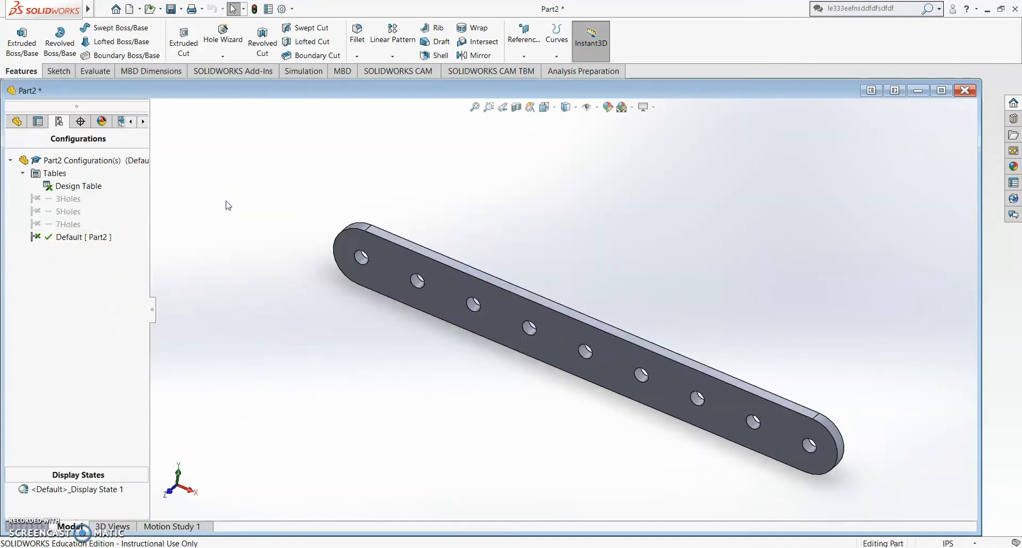
left_click(59, 201)
double_click(59, 202)
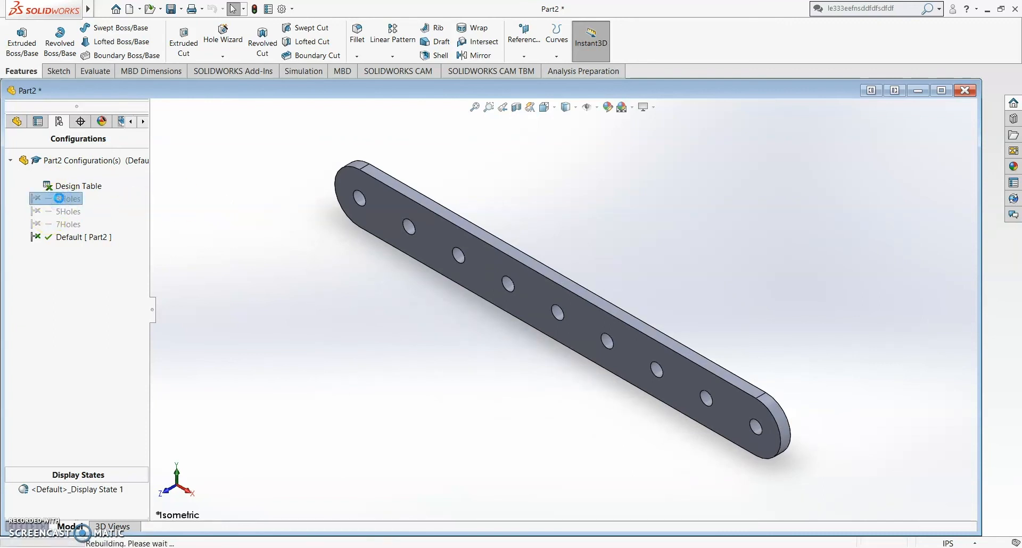
double_click(64, 224)
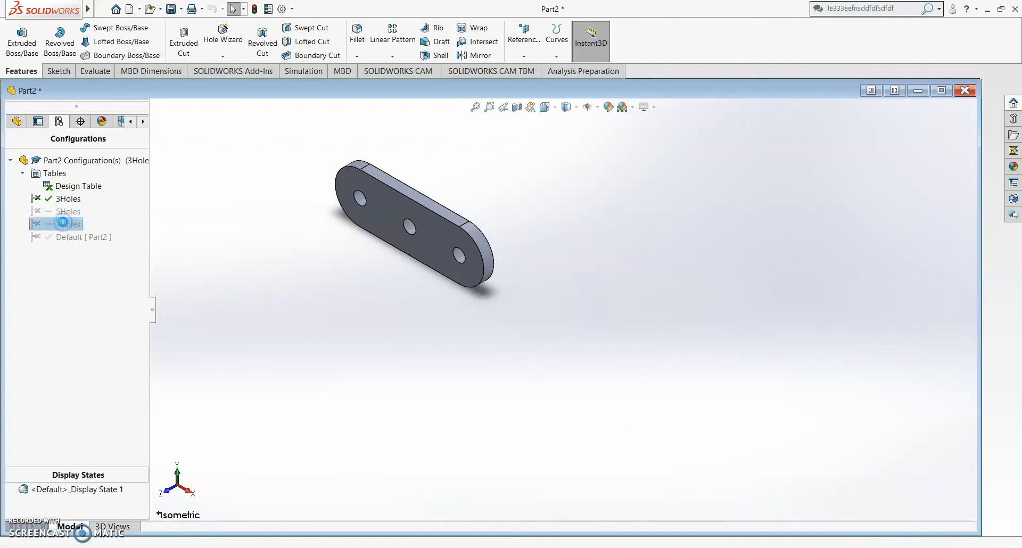
double_click(66, 214)
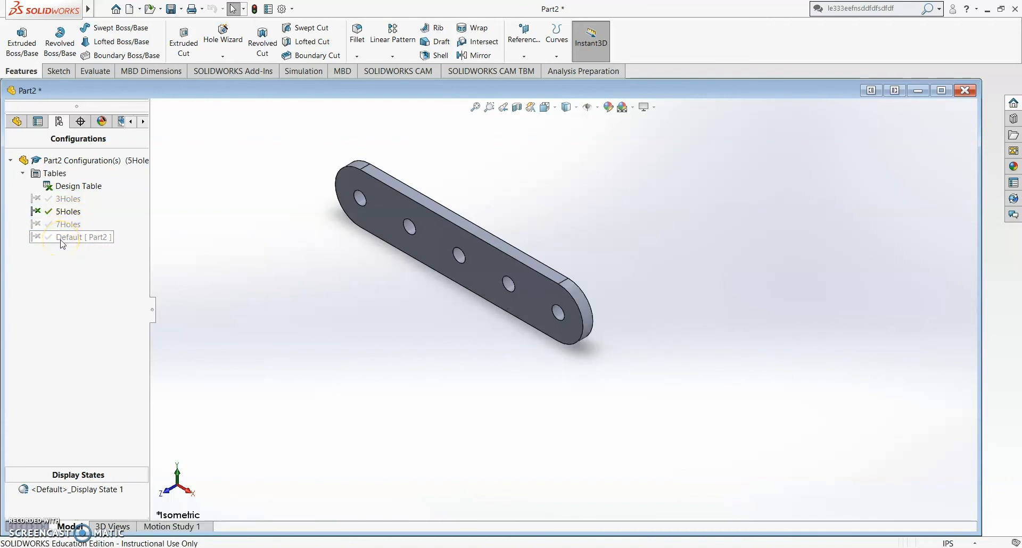
double_click(63, 237)
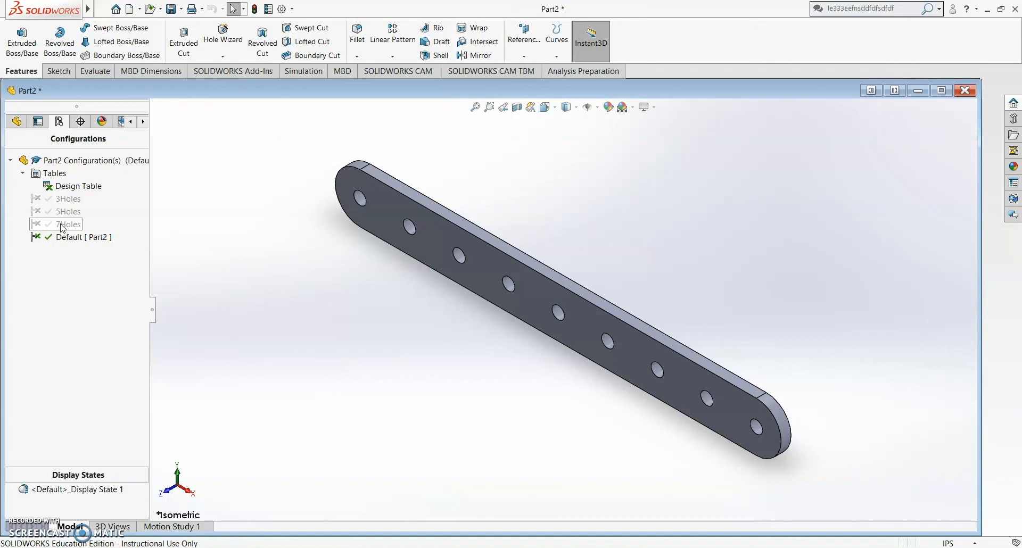
left_click(20, 123)
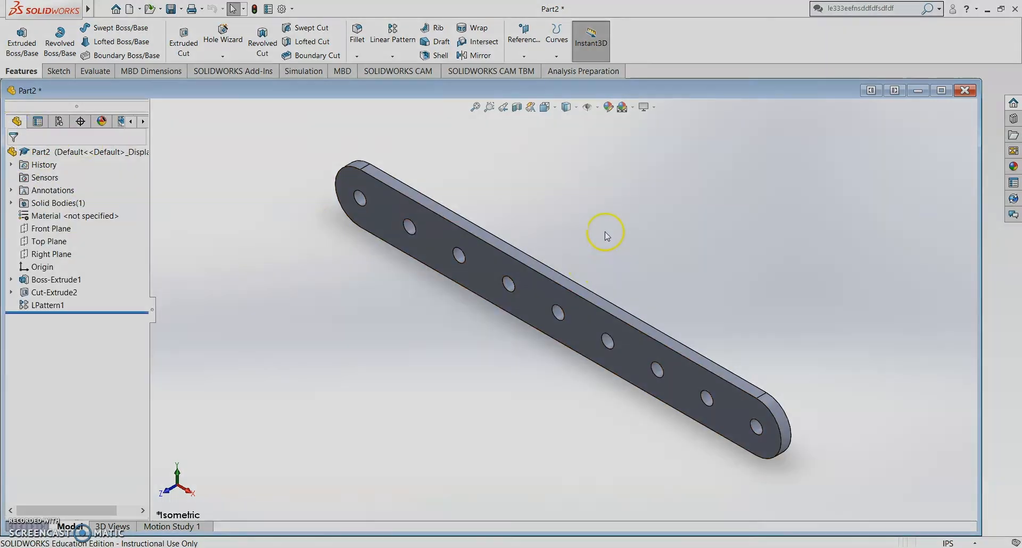